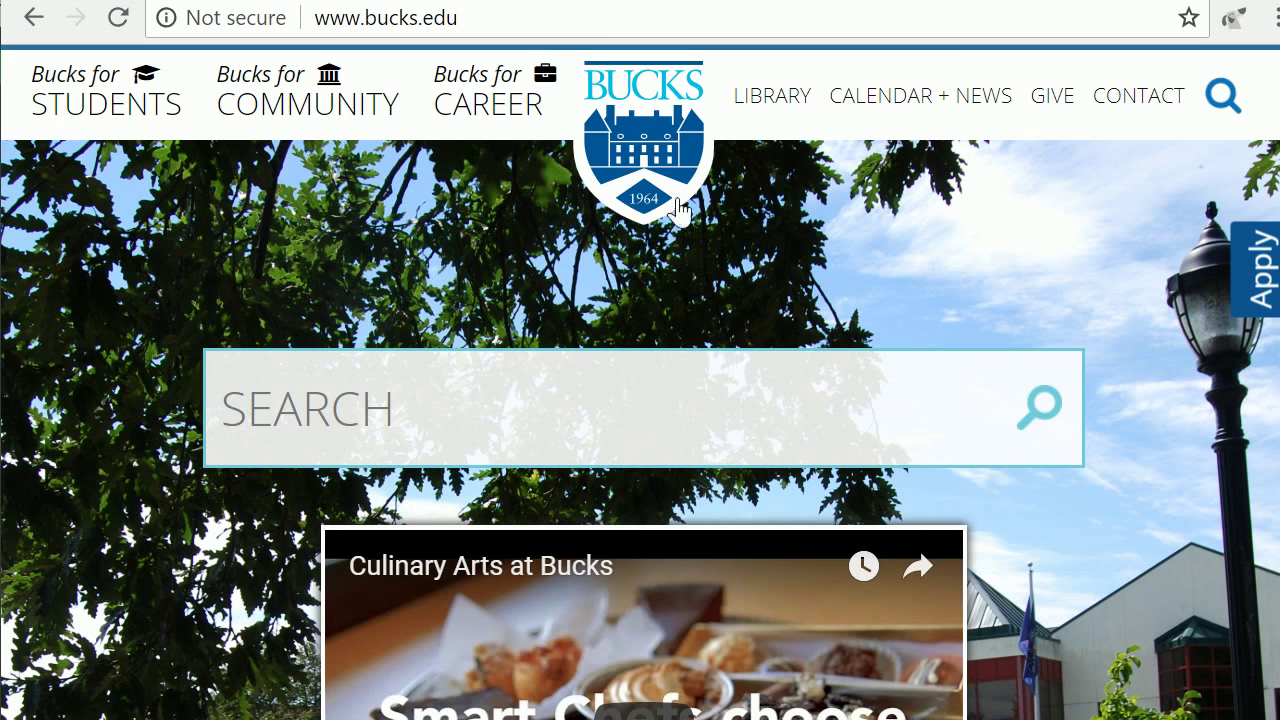
Go from the college homepage through Library and Databases to Academic Search Premier (EBSCOhost).
{"action": "left_click", "coordinate": [764, 100]}
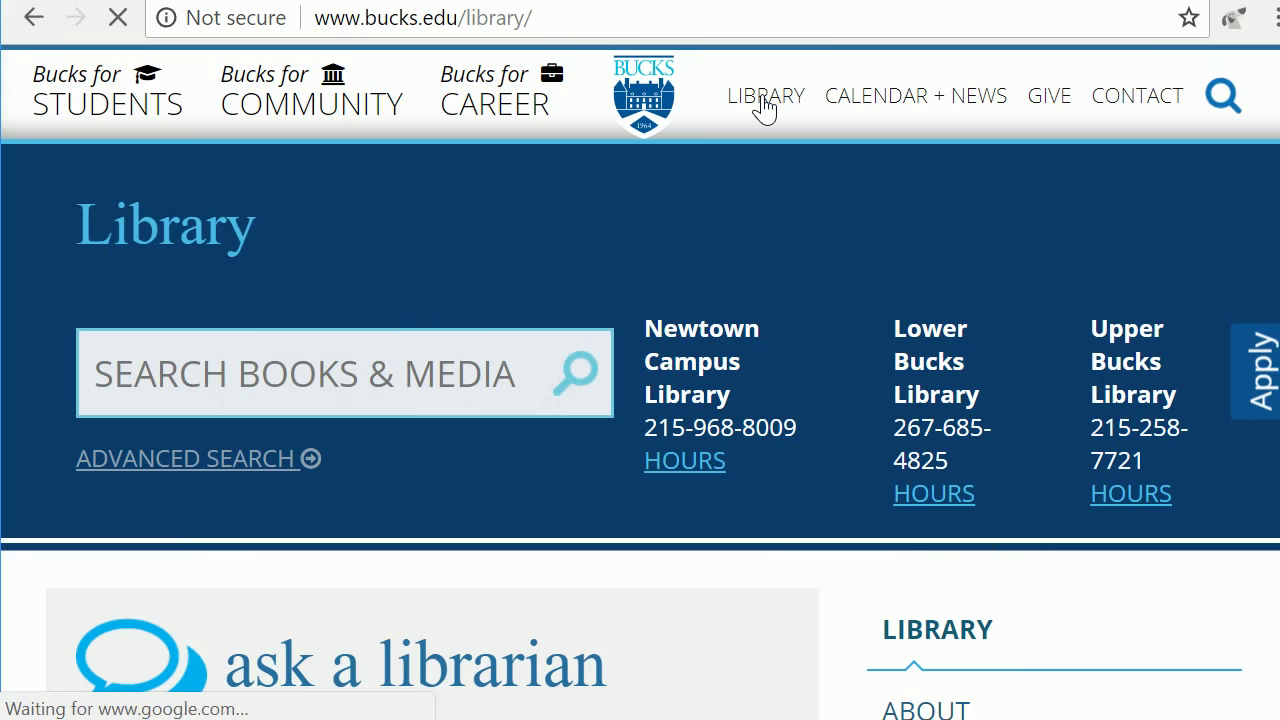
{"action": "scroll", "coordinate": [443, 290], "scroll_direction": "down", "scroll_amount": 5}
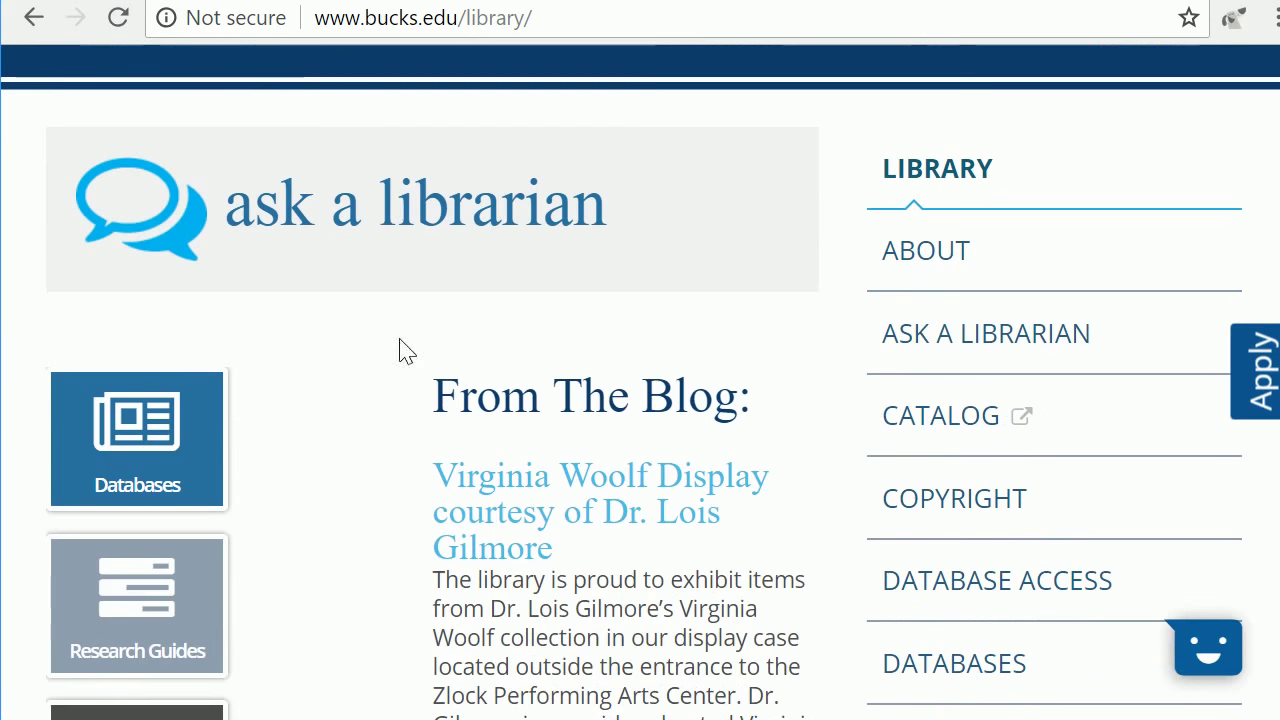
{"action": "left_click", "coordinate": [157, 455]}
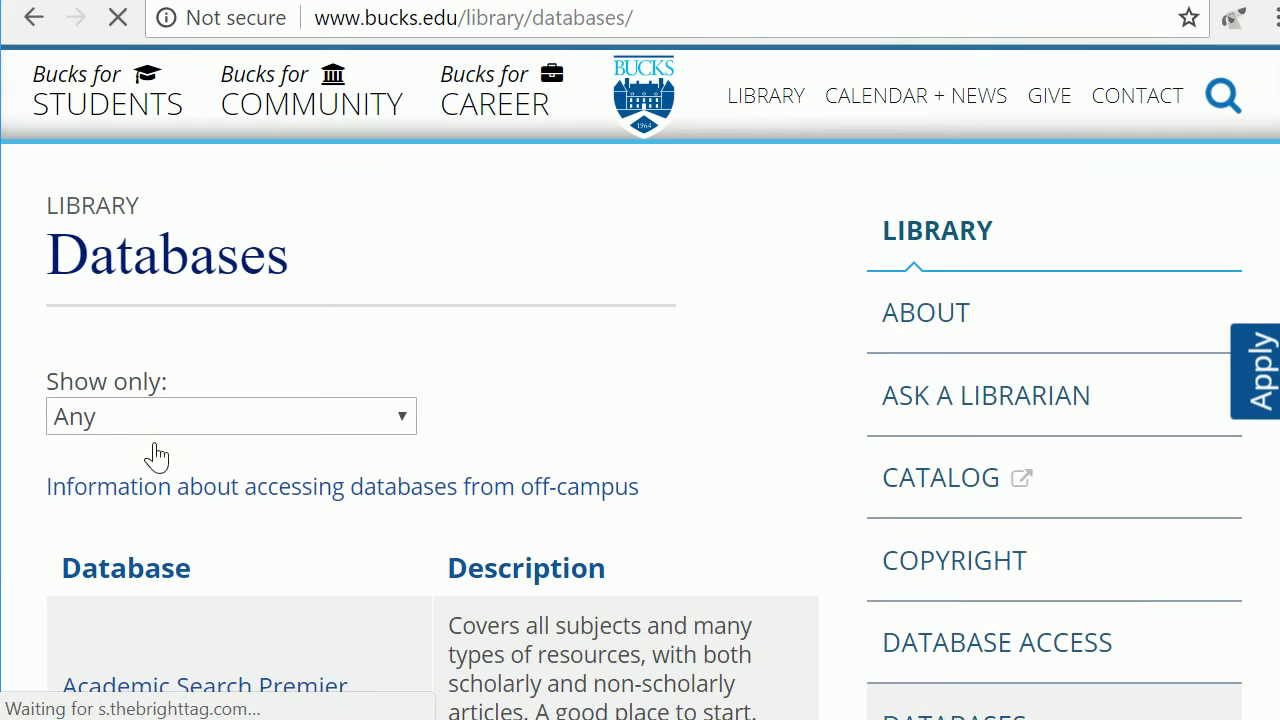
{"action": "scroll", "coordinate": [294, 540], "scroll_direction": "down", "scroll_amount": 2}
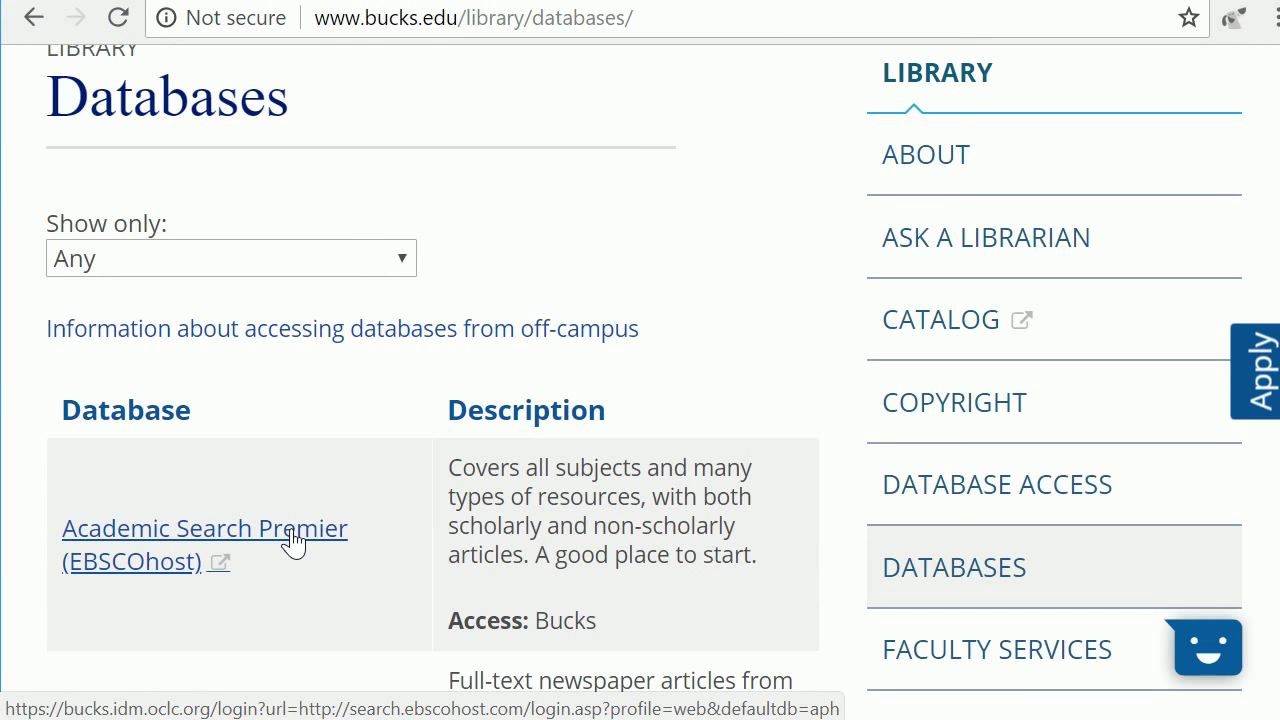
{"action": "left_click", "coordinate": [293, 540]}
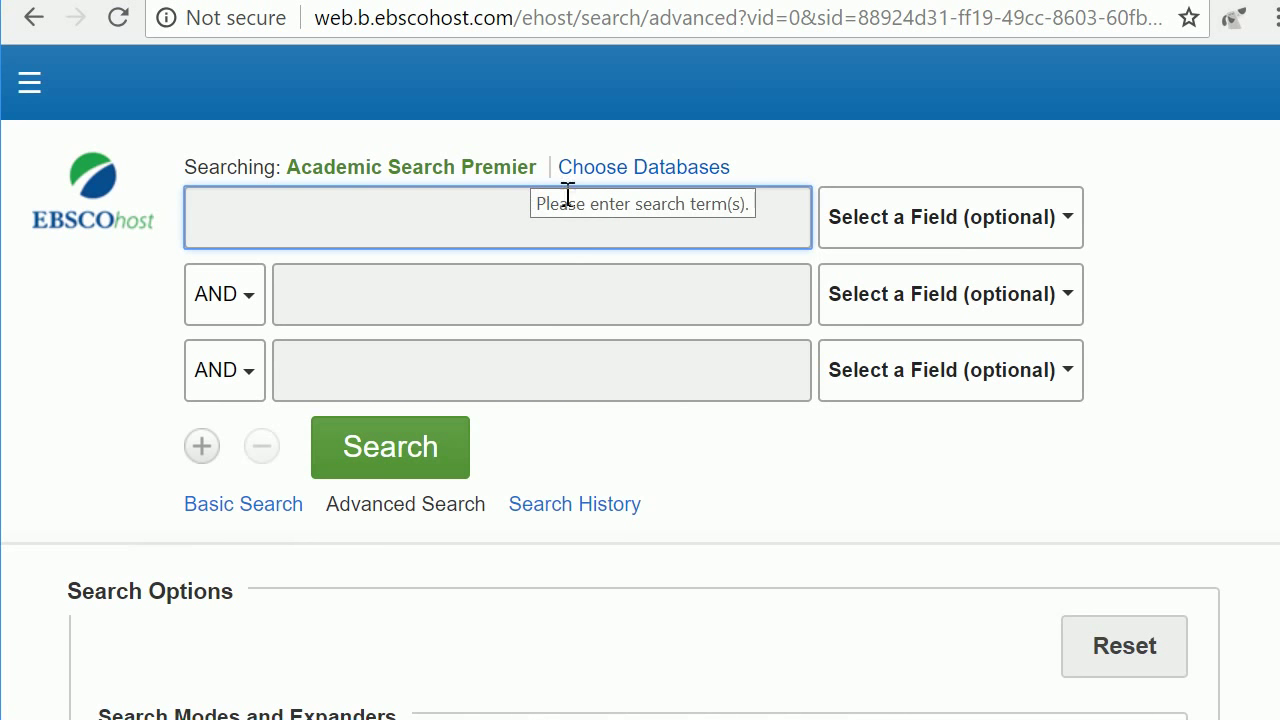
In Choose Databases, tick Education Full Text (H.W. Wilson), ERIC and MasterFILE Premier.
{"action": "left_click", "coordinate": [641, 170]}
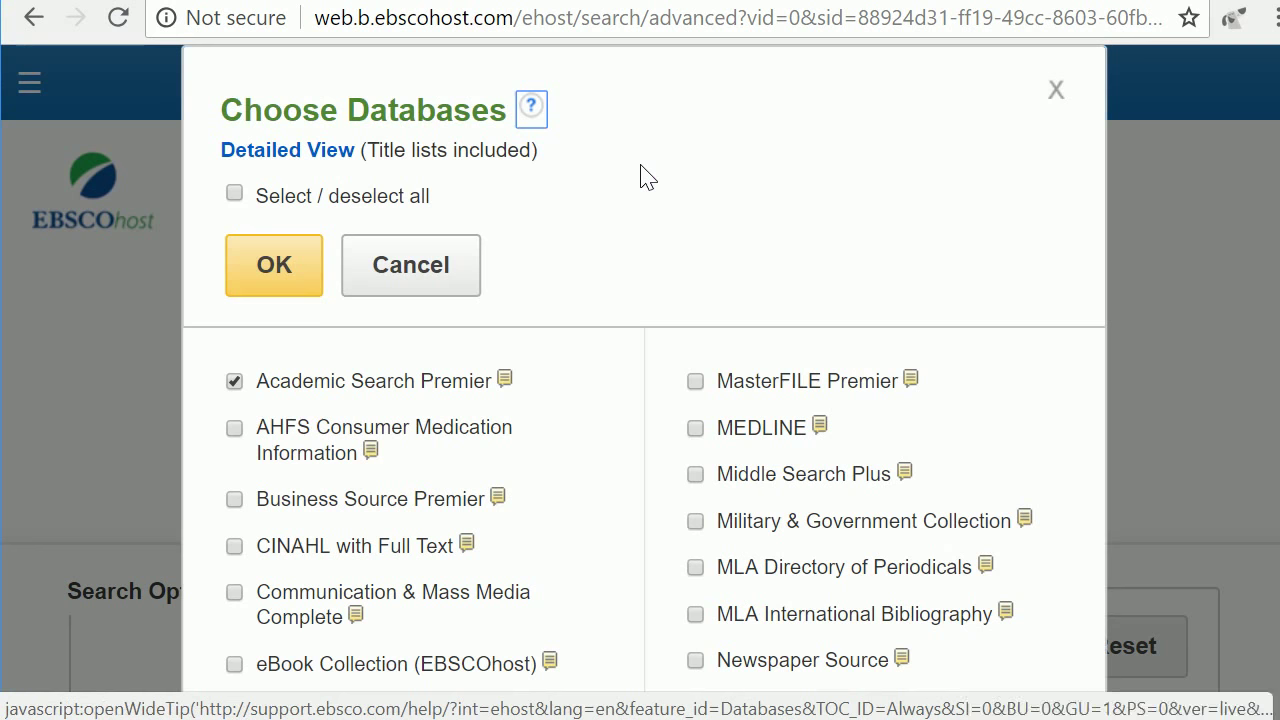
{"action": "scroll", "coordinate": [641, 170], "scroll_direction": "down", "scroll_amount": 1}
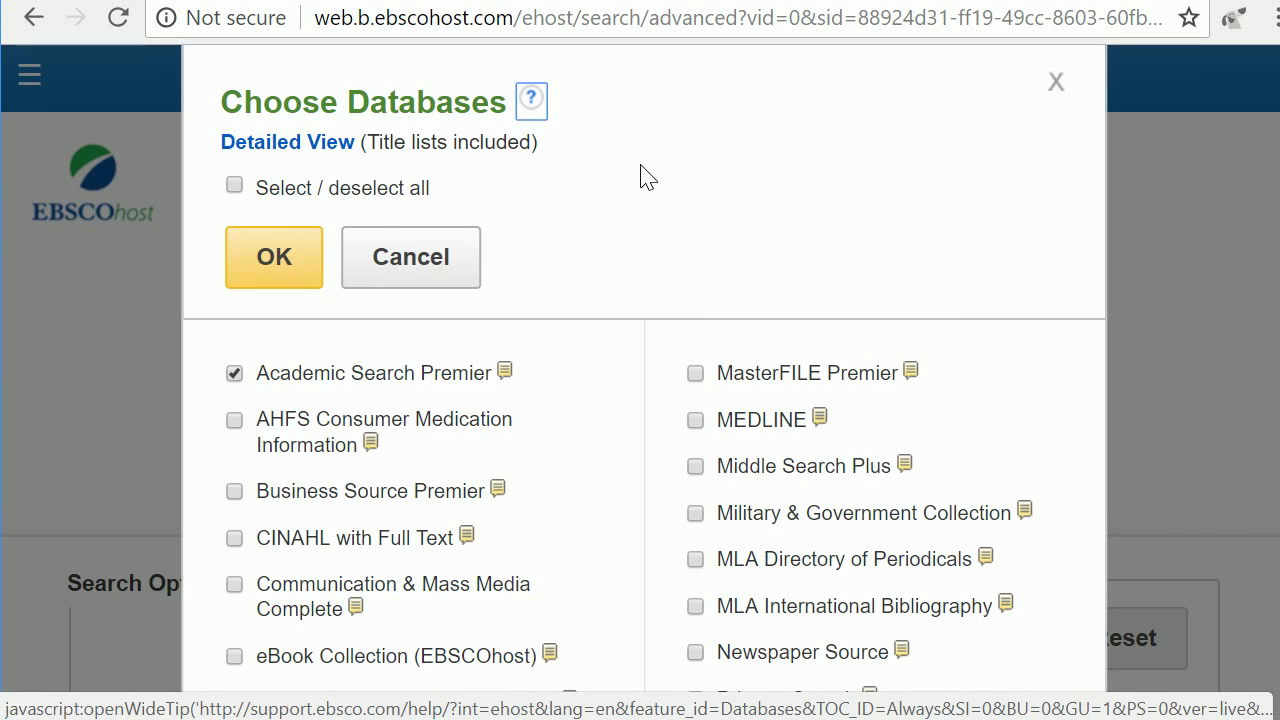
{"action": "scroll", "coordinate": [641, 178], "scroll_direction": "down", "scroll_amount": 1}
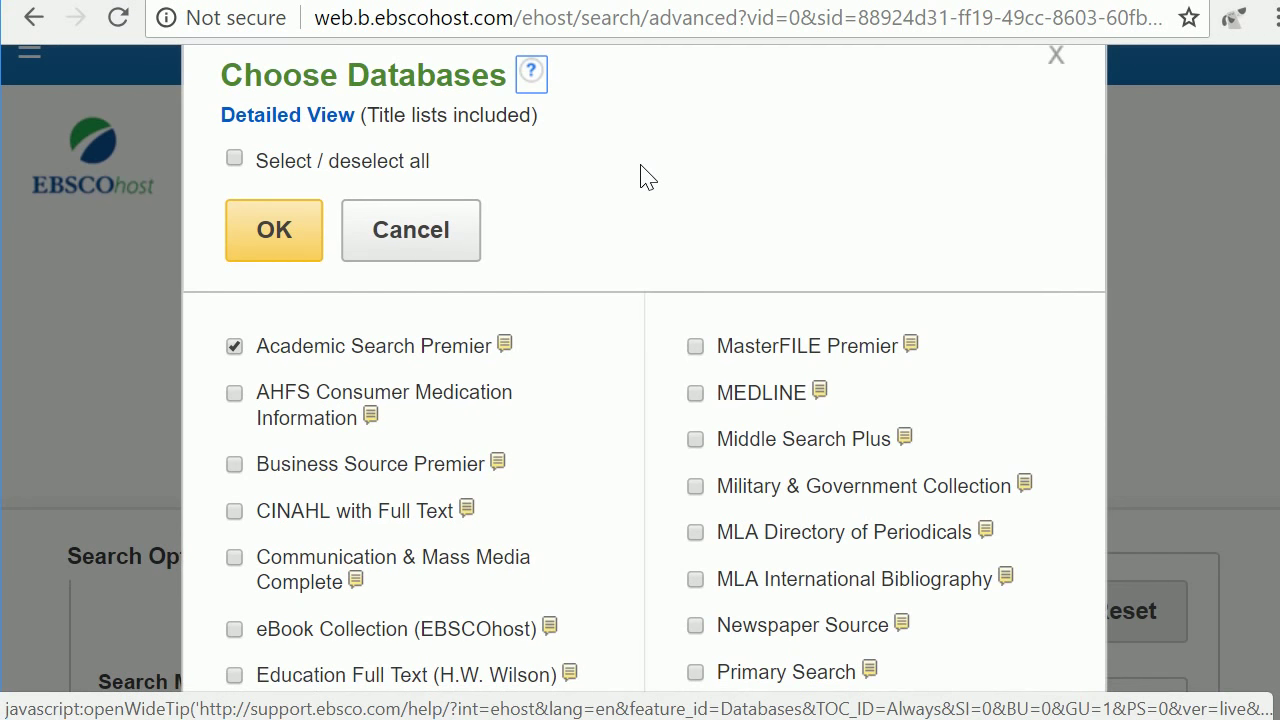
{"action": "scroll", "coordinate": [641, 172], "scroll_direction": "down", "scroll_amount": 1}
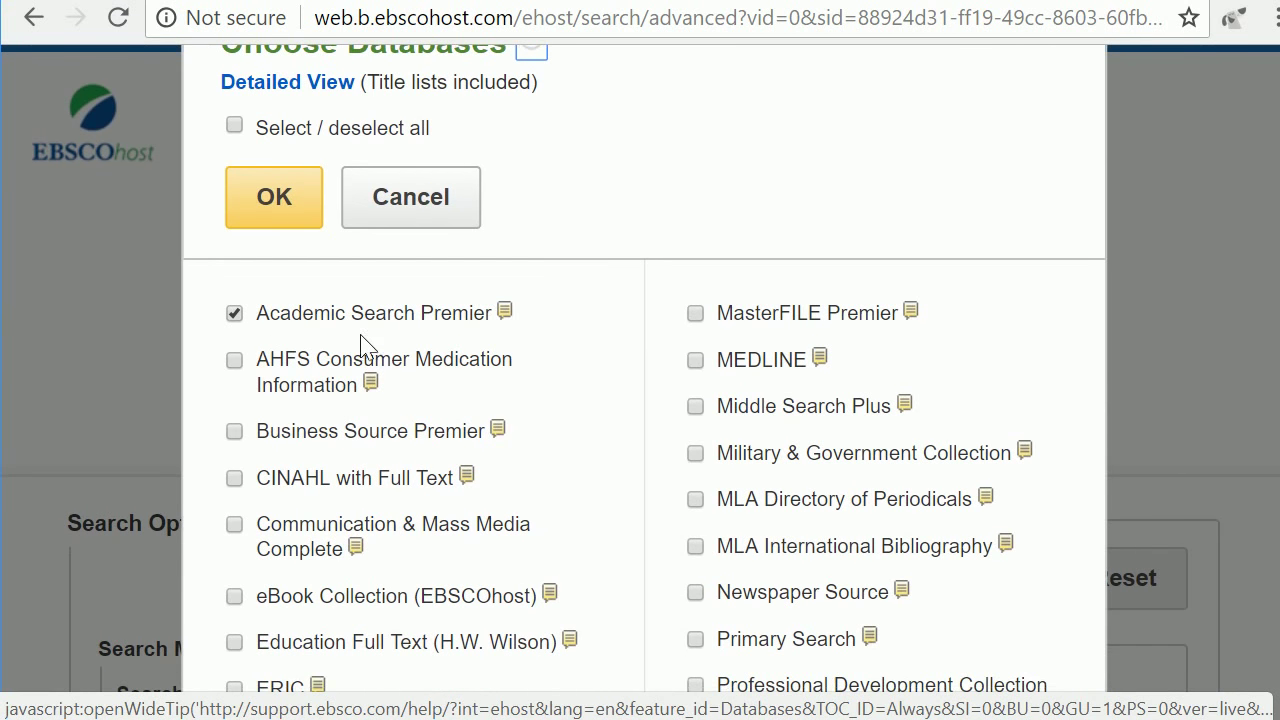
{"action": "scroll", "coordinate": [631, 340], "scroll_direction": "down", "scroll_amount": 3}
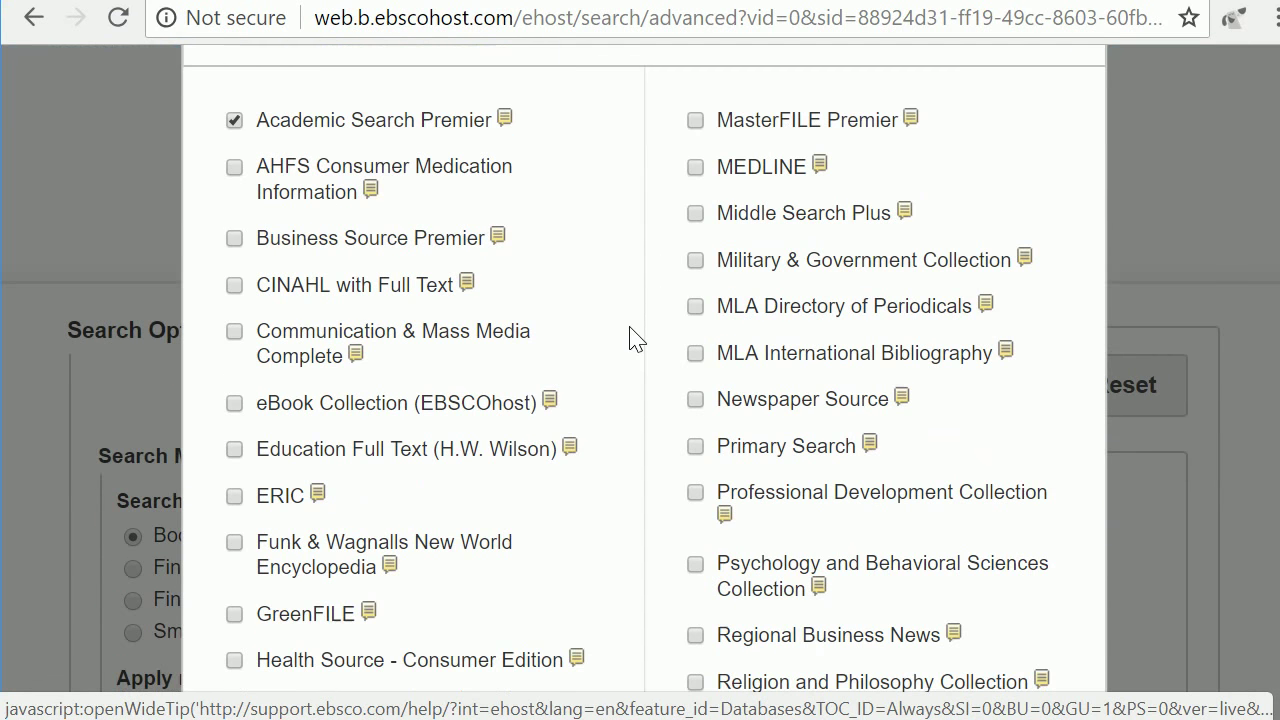
{"action": "left_click", "coordinate": [234, 450]}
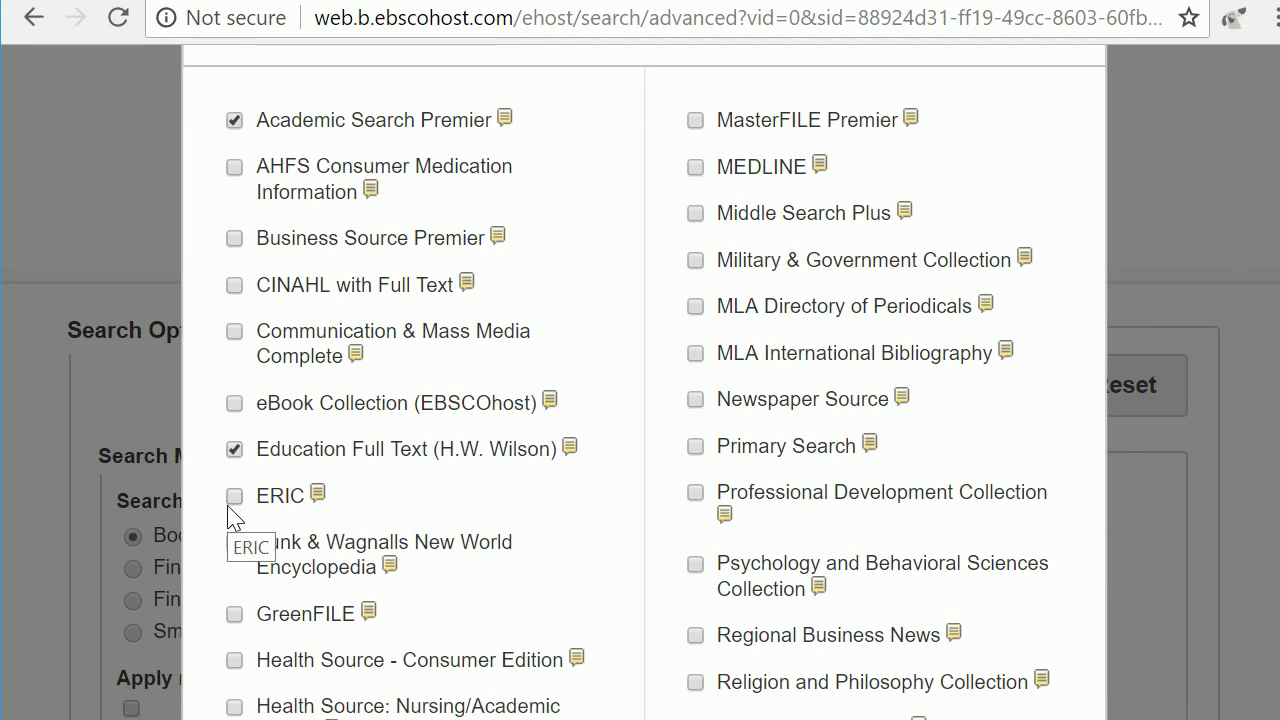
{"action": "left_click", "coordinate": [238, 499]}
{"action": "scroll", "coordinate": [614, 450], "scroll_direction": "down", "scroll_amount": 1}
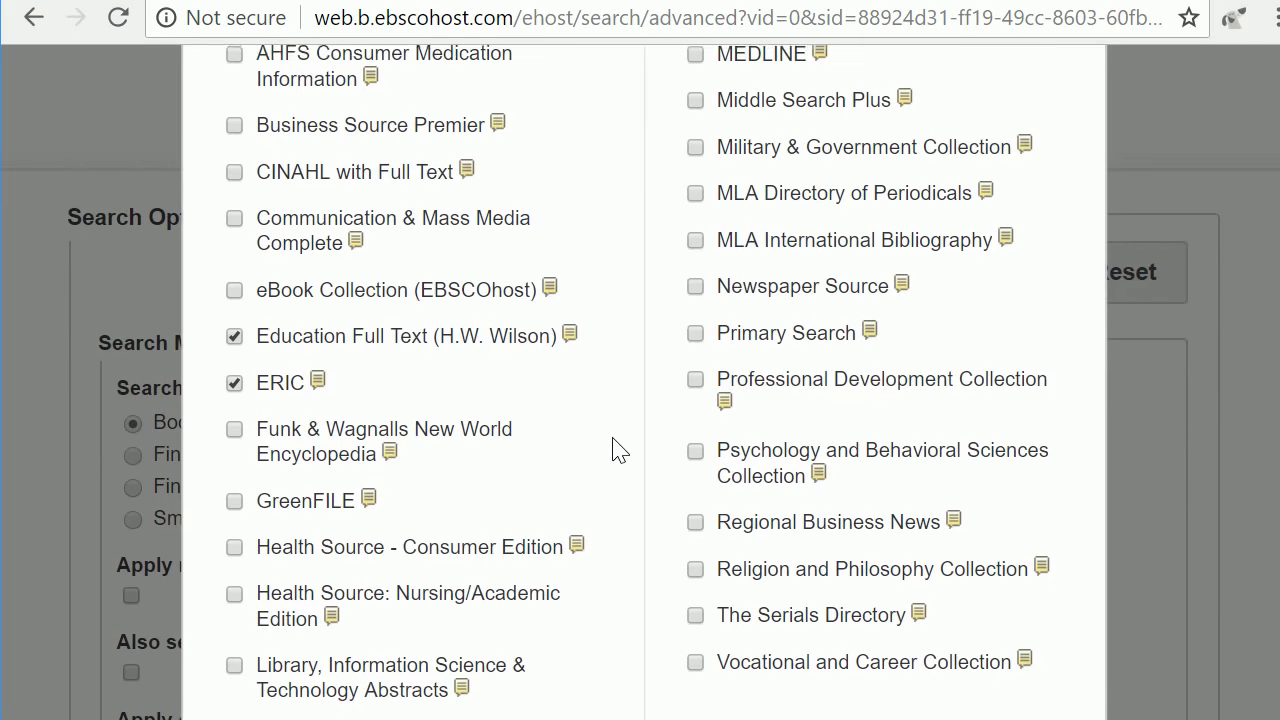
{"action": "scroll", "coordinate": [614, 450], "scroll_direction": "up", "scroll_amount": 2}
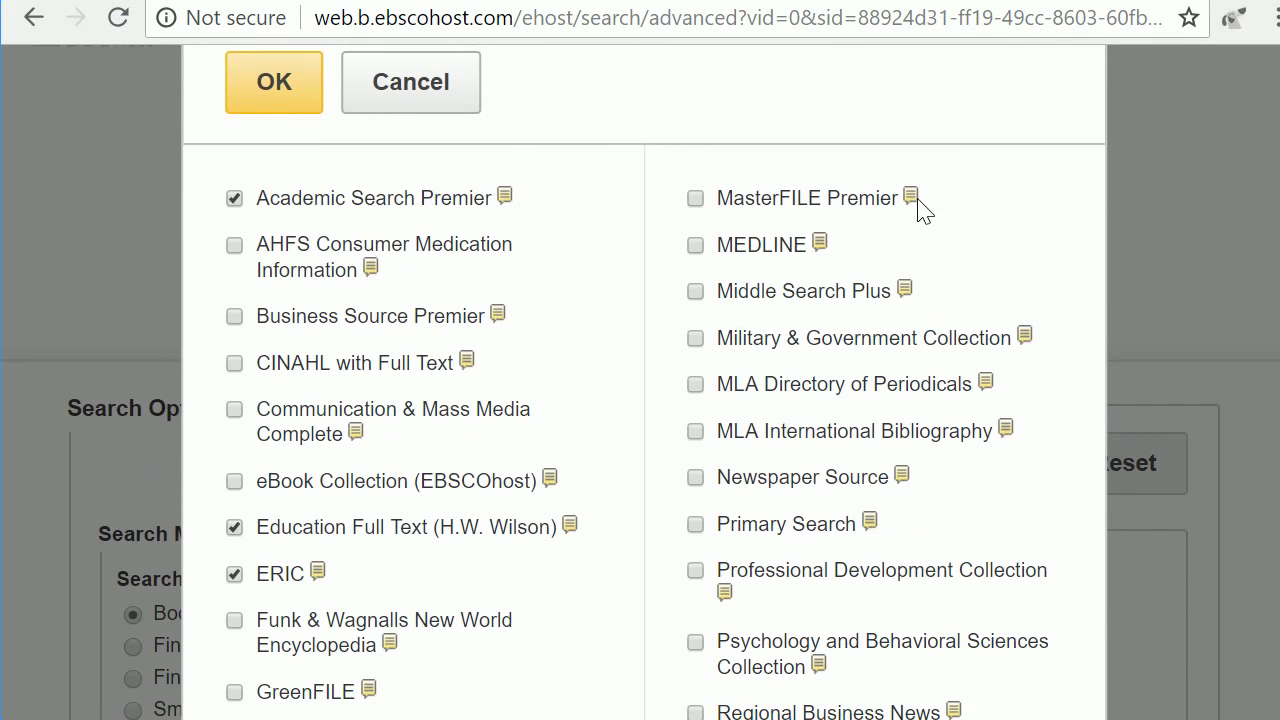
{"action": "mouse_move", "coordinate": [914, 200]}
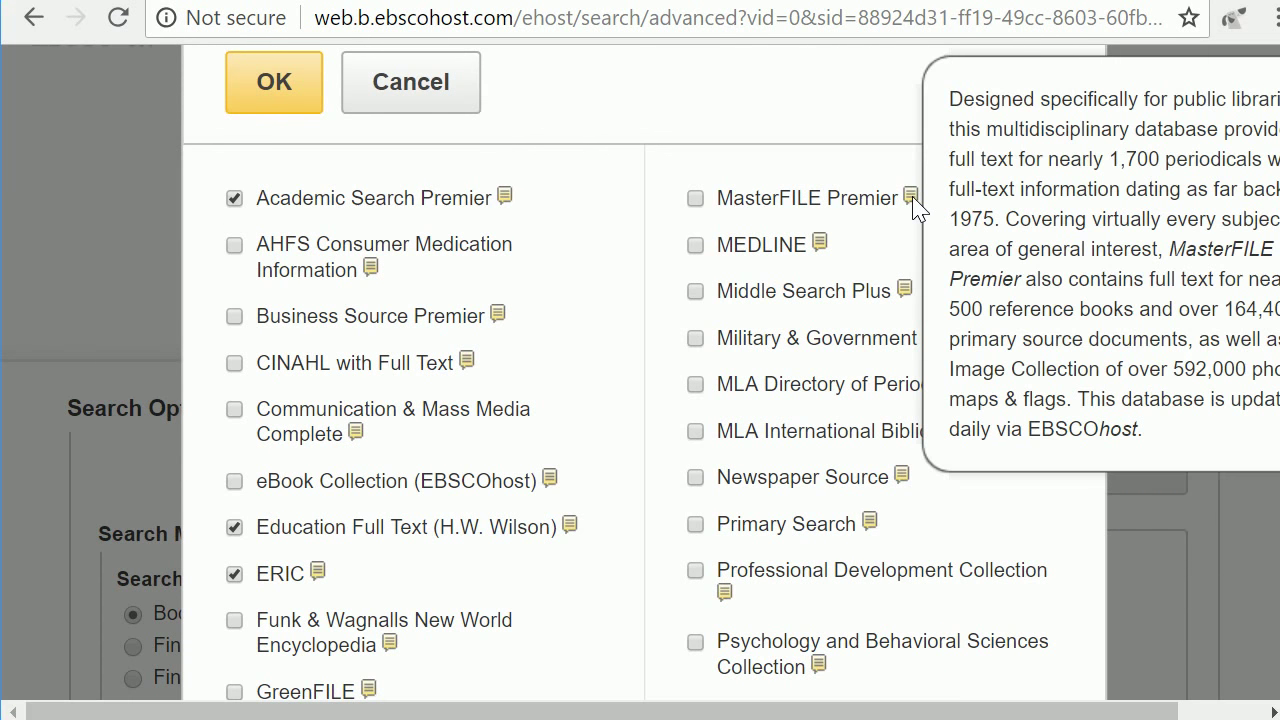
{"action": "left_click", "coordinate": [695, 198]}
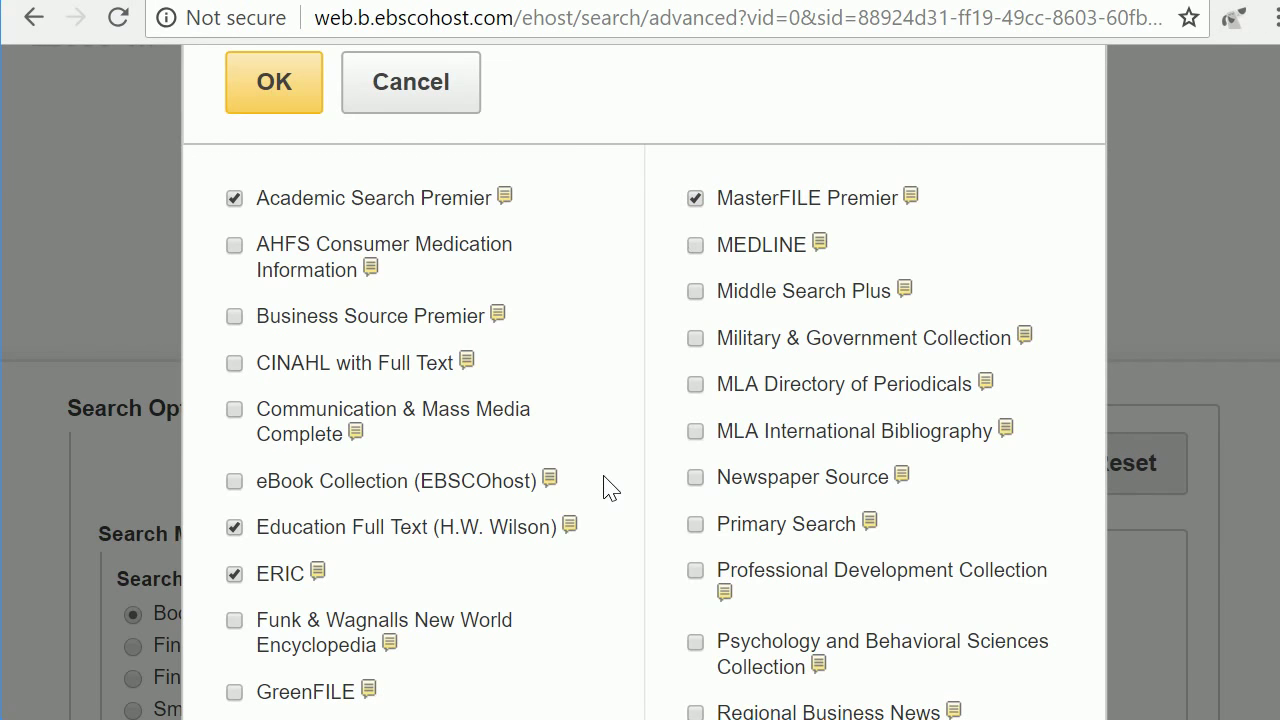
{"action": "scroll", "coordinate": [605, 480], "scroll_direction": "down", "scroll_amount": 1}
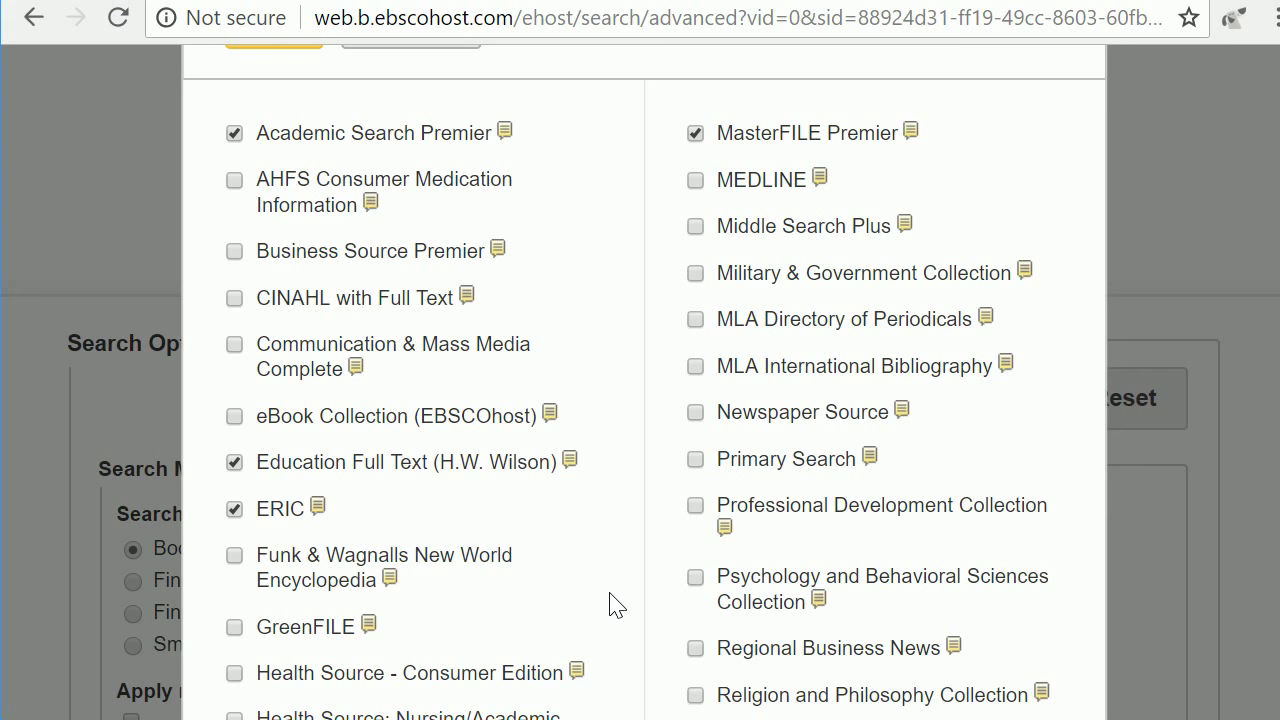
{"action": "scroll", "coordinate": [612, 601], "scroll_direction": "up", "scroll_amount": 1}
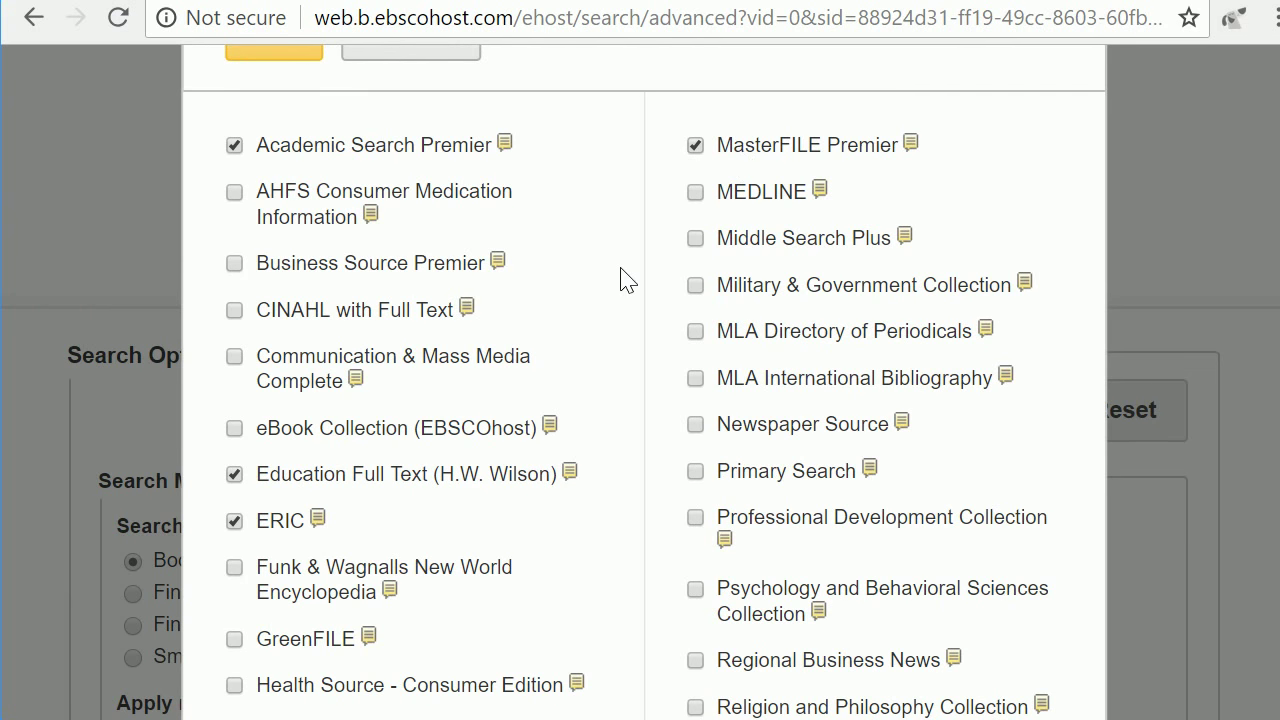
{"action": "scroll", "coordinate": [620, 280], "scroll_direction": "up", "scroll_amount": 2}
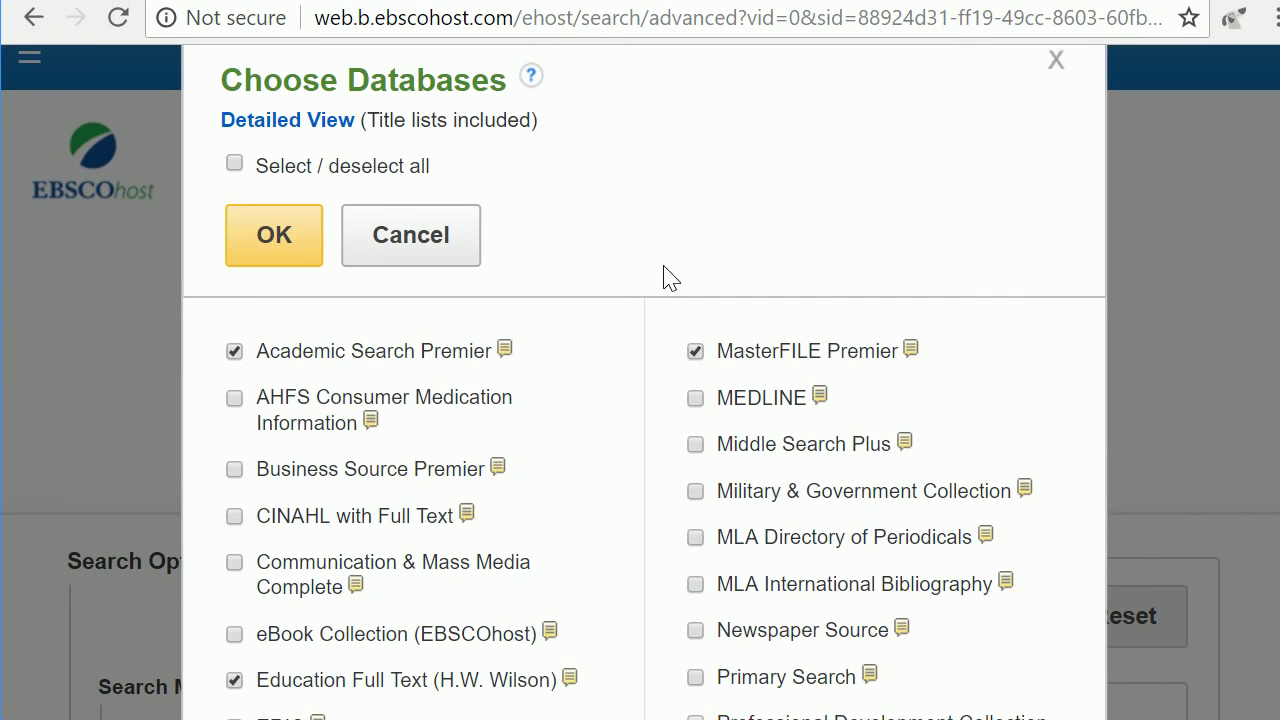
Confirm the database selection and enter 'communication skills' as the first search term.
{"action": "left_click", "coordinate": [266, 248]}
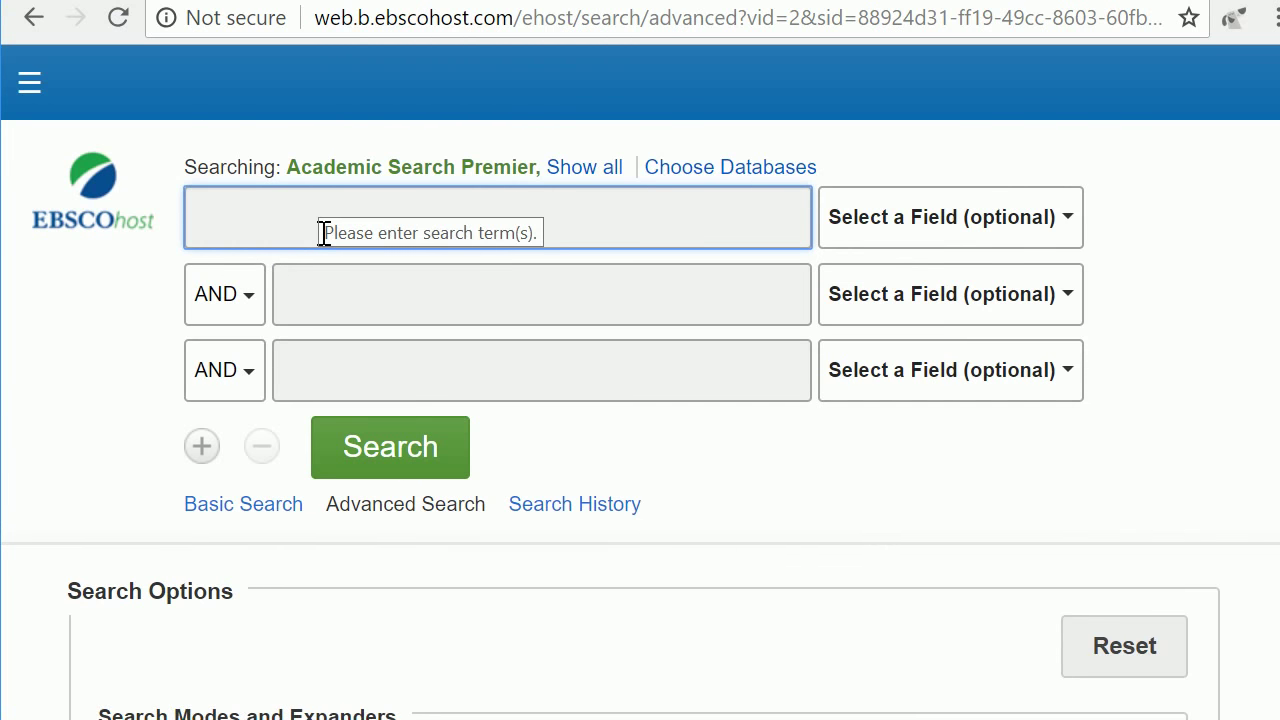
{"action": "type", "text": "co"}
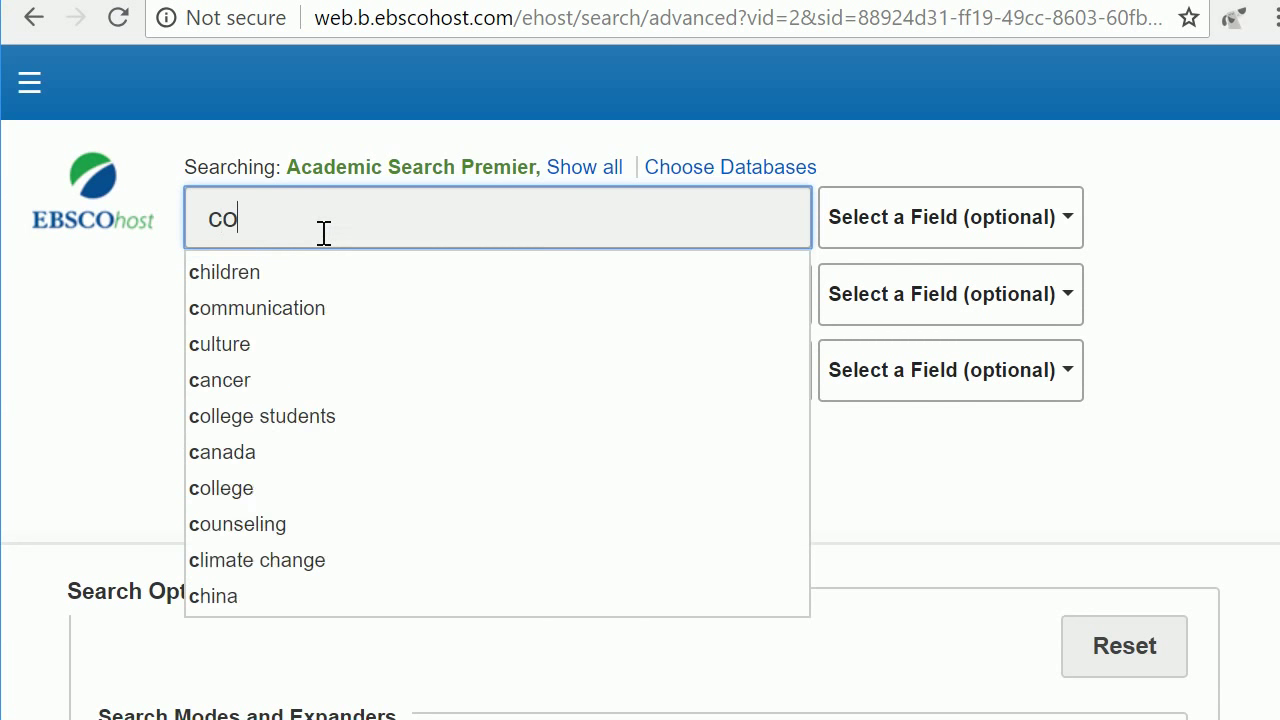
{"action": "type", "text": "mmu"}
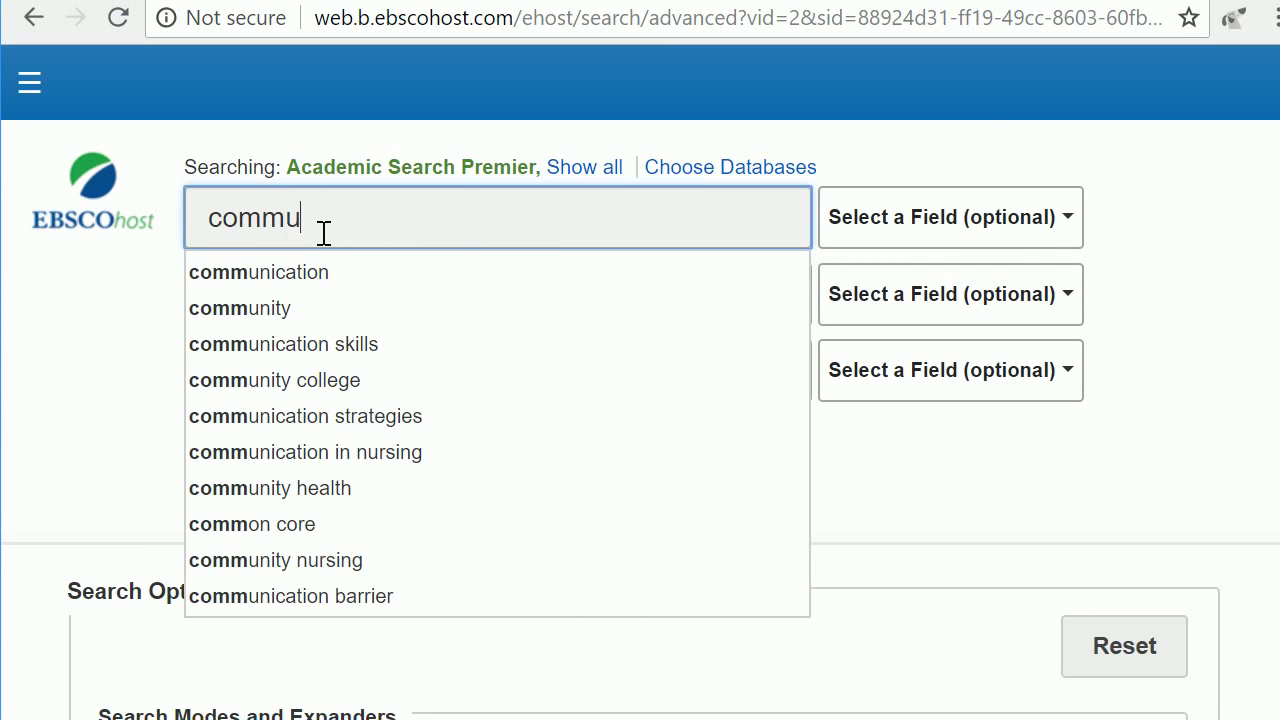
{"action": "type", "text": "nication"}
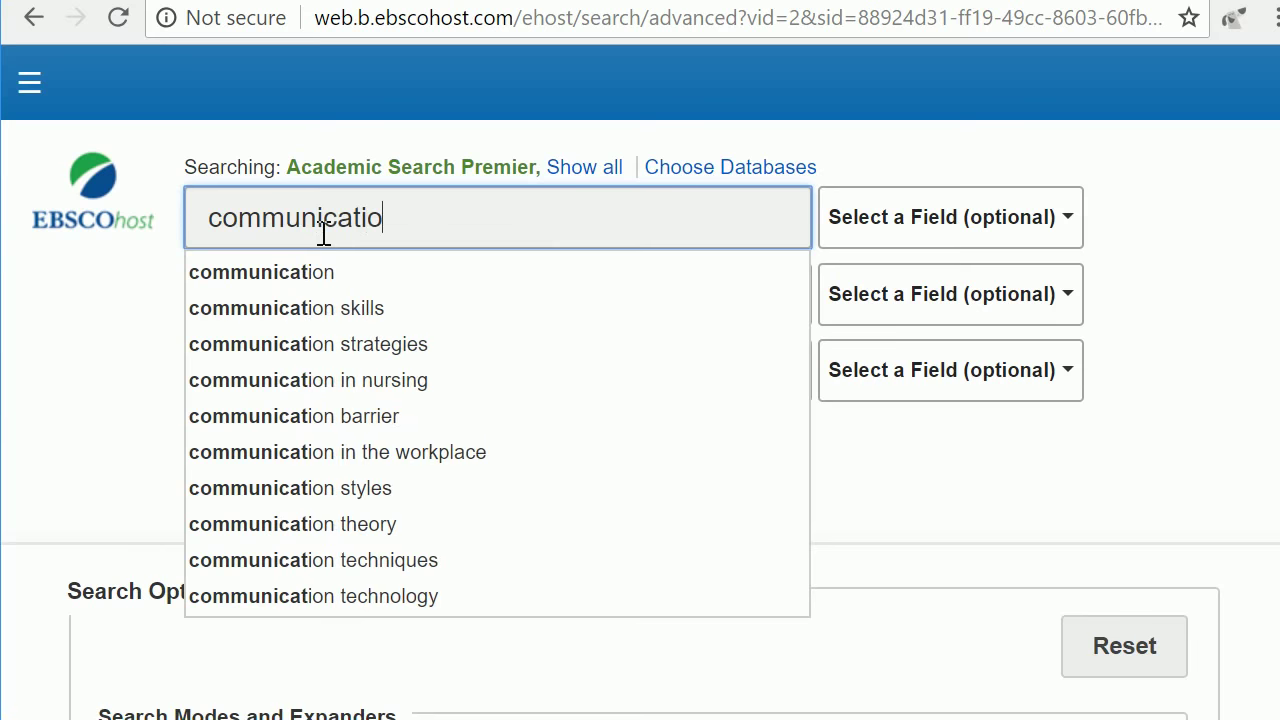
{"action": "left_click", "coordinate": [338, 310]}
Add 'early childhood education' from the autocomplete list as the second search term.
{"action": "left_click", "coordinate": [339, 311]}
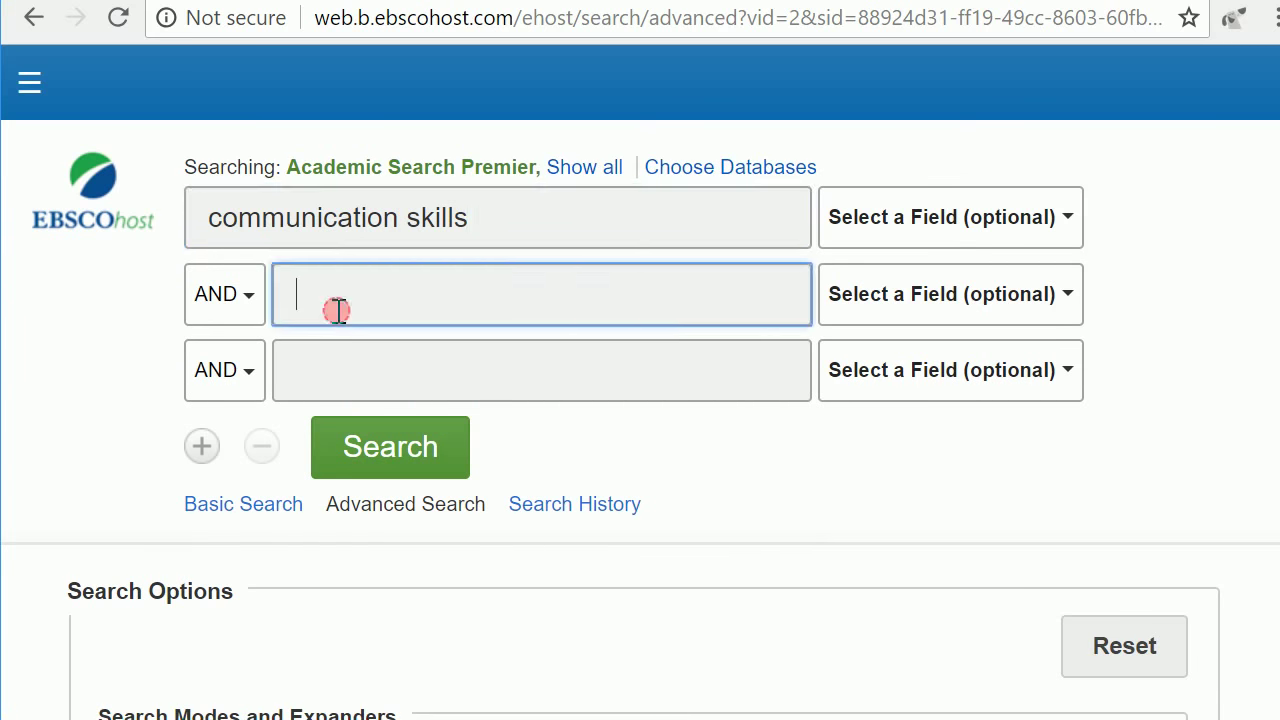
{"action": "type", "text": "earl"}
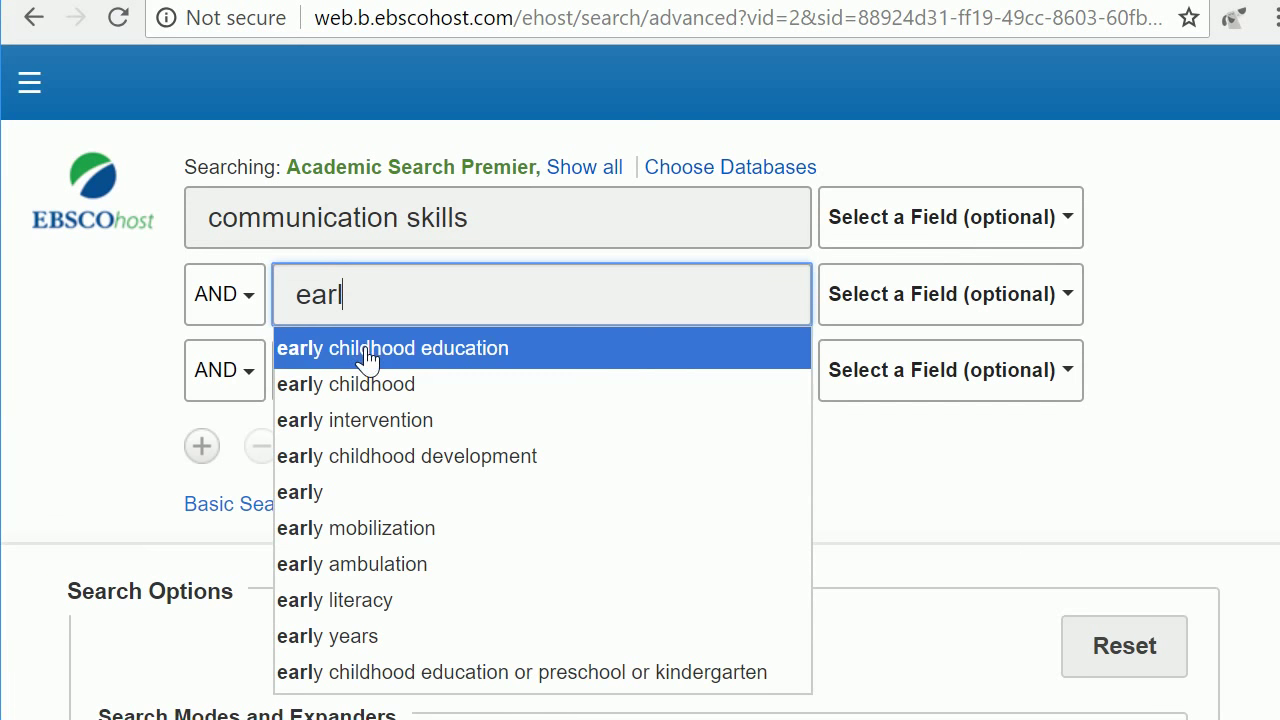
{"action": "left_click", "coordinate": [366, 348]}
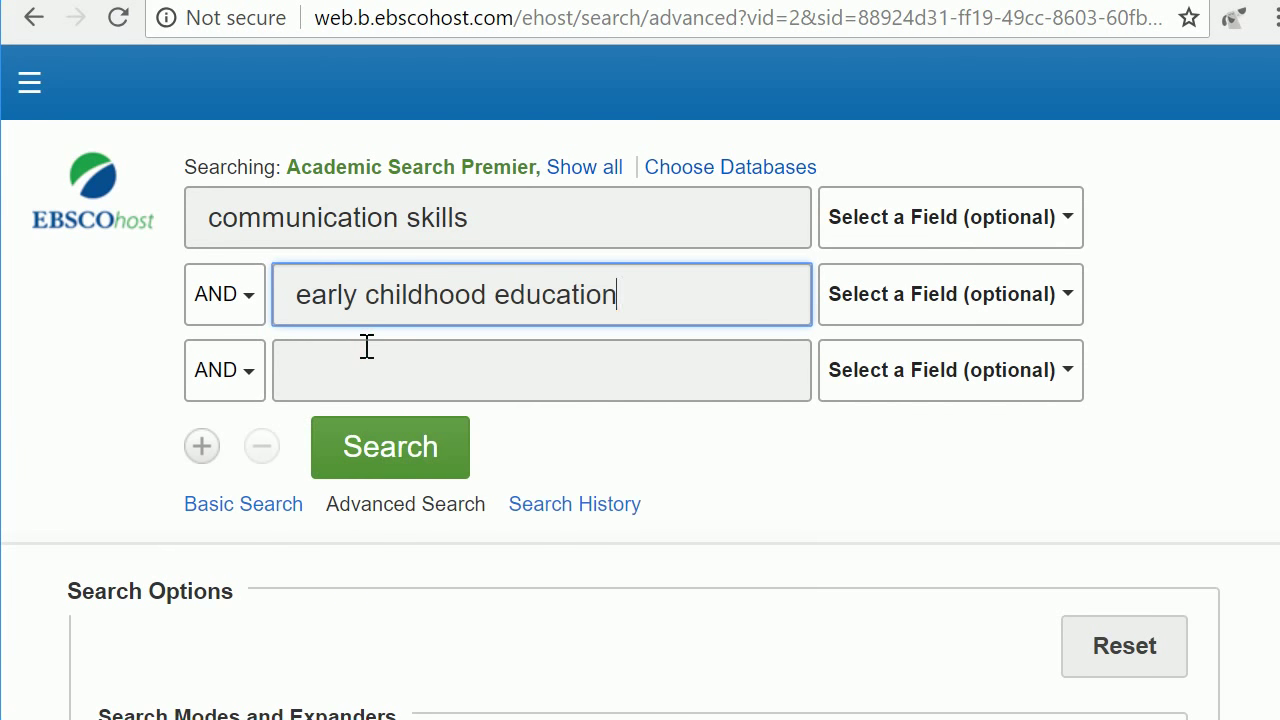
{"action": "scroll", "coordinate": [66, 354], "scroll_direction": "down", "scroll_amount": 1}
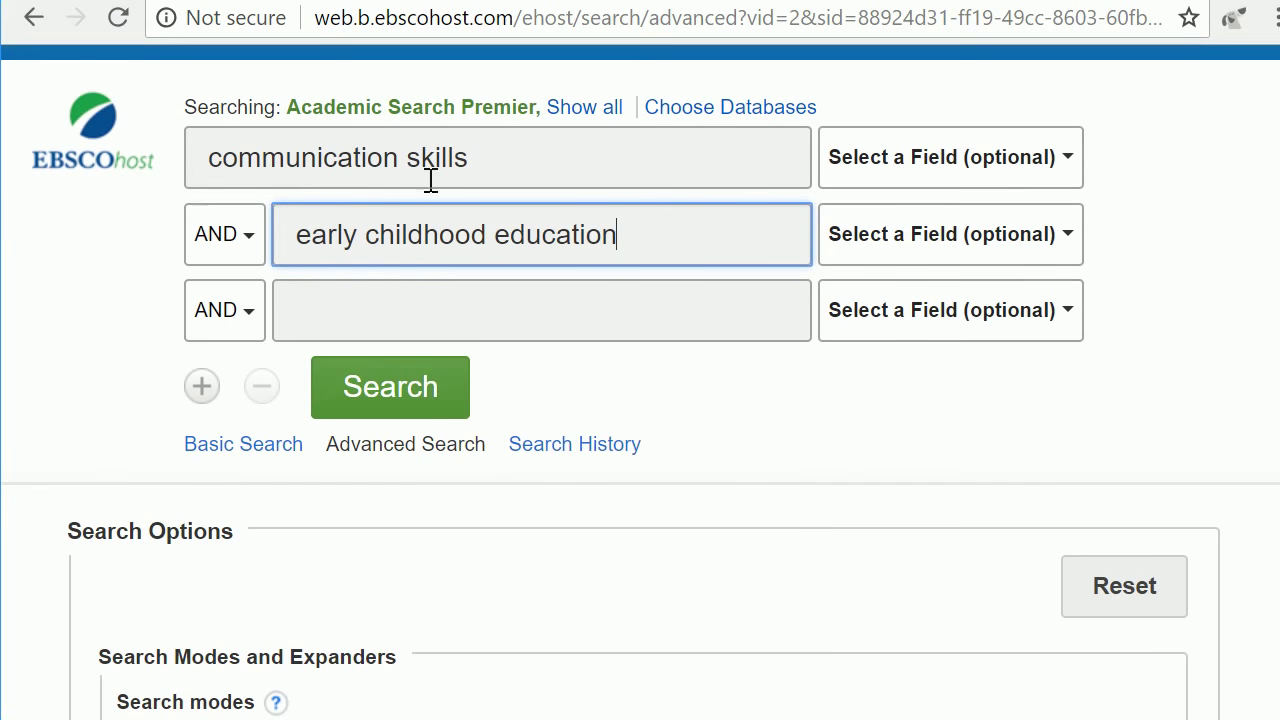
{"action": "scroll", "coordinate": [738, 424], "scroll_direction": "down", "scroll_amount": 1}
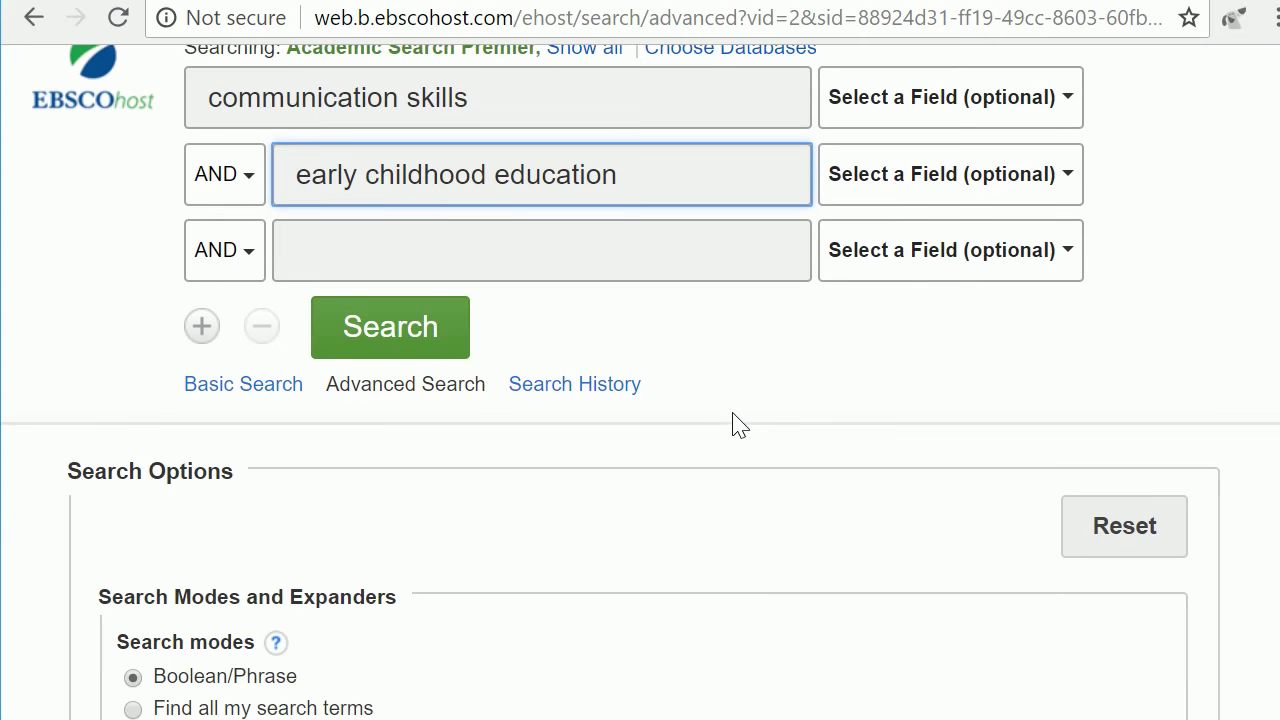
Run the combined search and scroll through the 494 results and Refine Results limiters.
{"action": "left_click", "coordinate": [372, 343]}
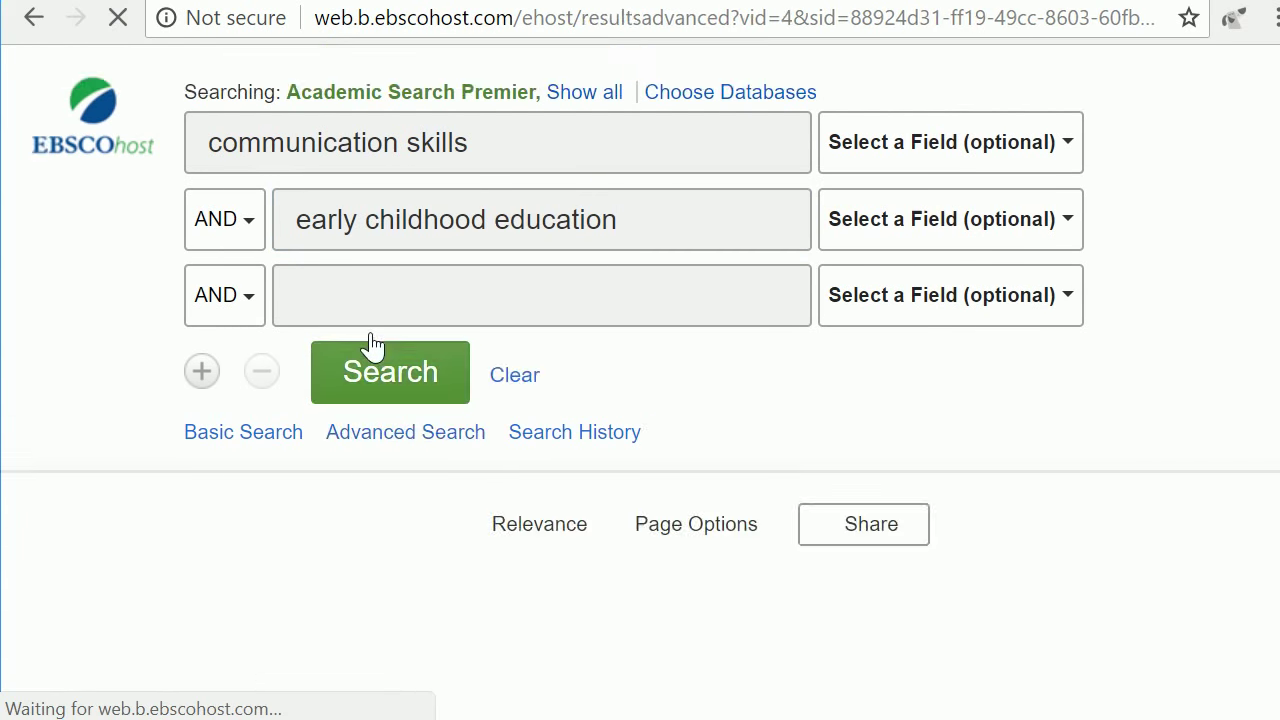
{"action": "scroll", "coordinate": [810, 498], "scroll_direction": "down", "scroll_amount": 3}
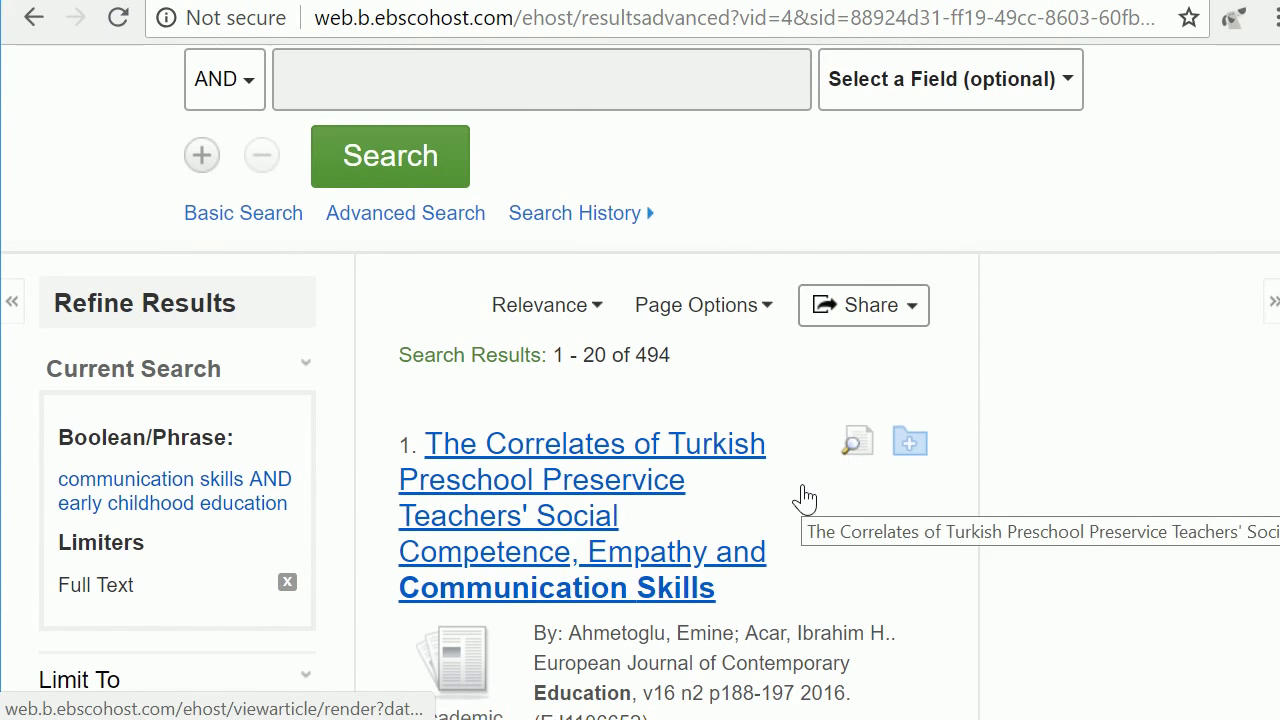
{"action": "scroll", "coordinate": [980, 588], "scroll_direction": "down", "scroll_amount": 1}
{"action": "scroll", "coordinate": [980, 588], "scroll_direction": "down", "scroll_amount": 1}
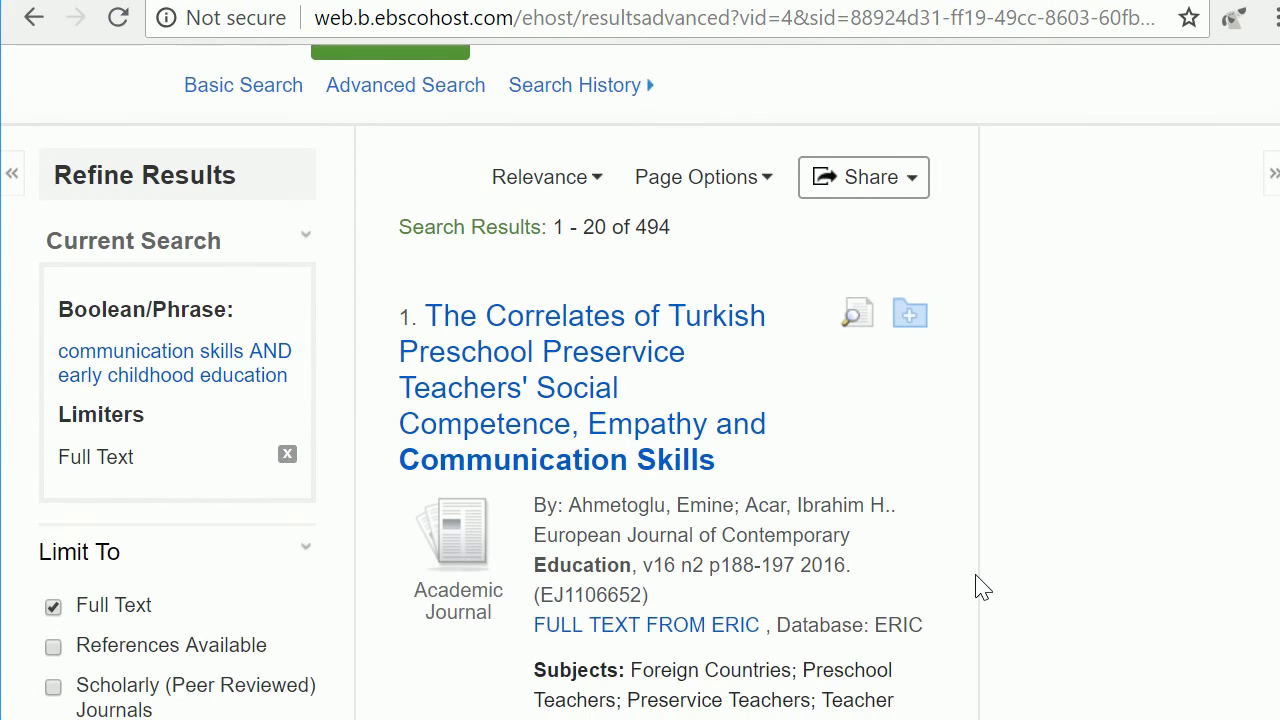
{"action": "scroll", "coordinate": [980, 588], "scroll_direction": "down", "scroll_amount": 1}
{"action": "scroll", "coordinate": [980, 588], "scroll_direction": "down", "scroll_amount": 1}
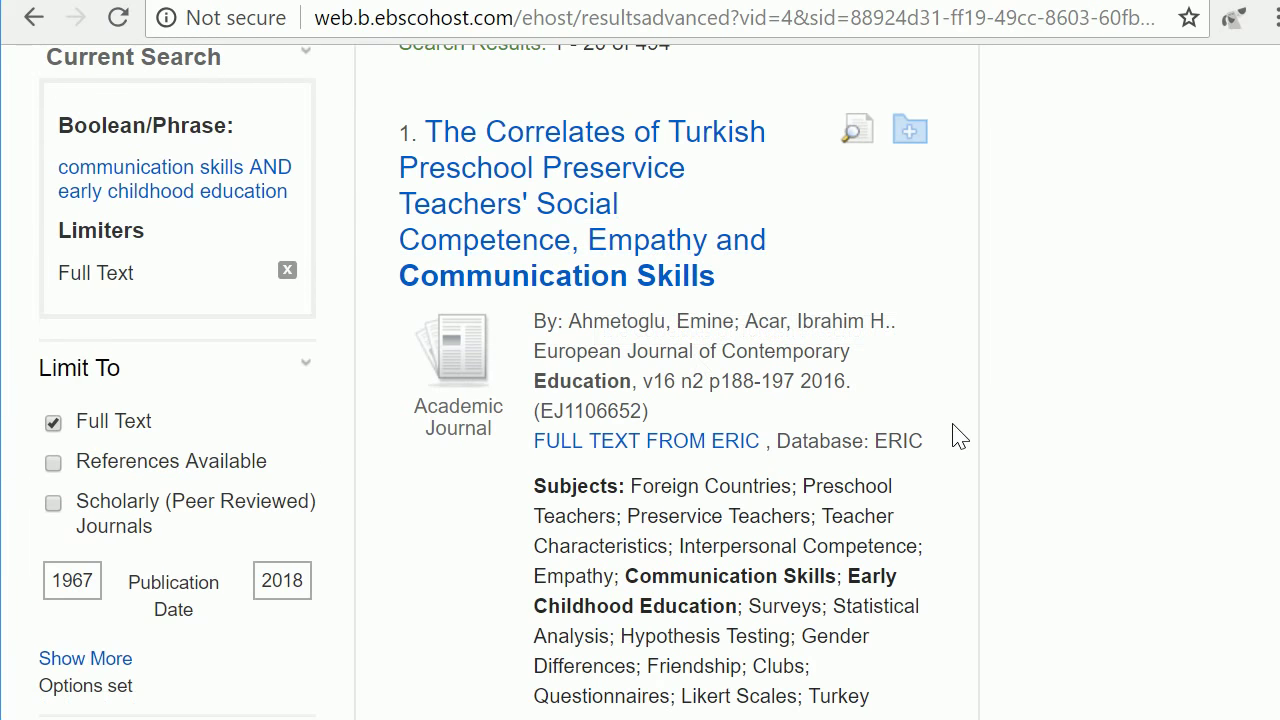
{"action": "scroll", "coordinate": [960, 438], "scroll_direction": "down", "scroll_amount": 1}
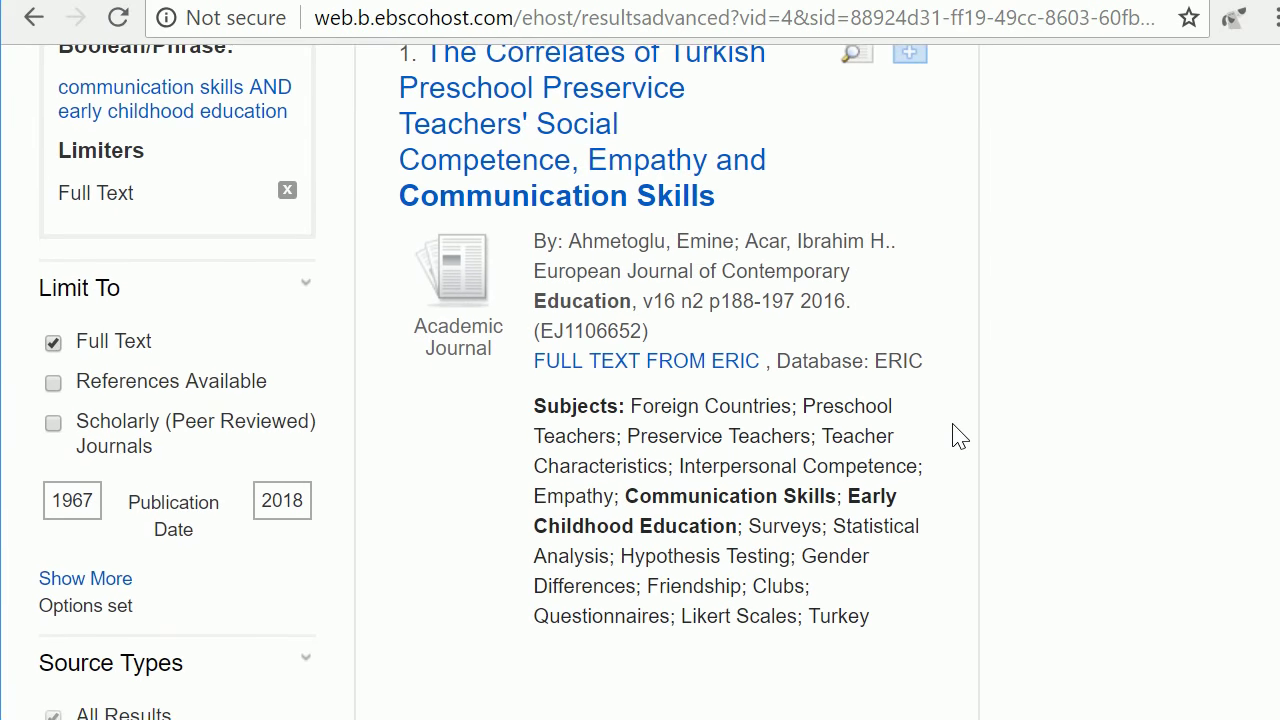
{"action": "scroll", "coordinate": [960, 438], "scroll_direction": "down", "scroll_amount": 1}
{"action": "scroll", "coordinate": [960, 438], "scroll_direction": "down", "scroll_amount": 1}
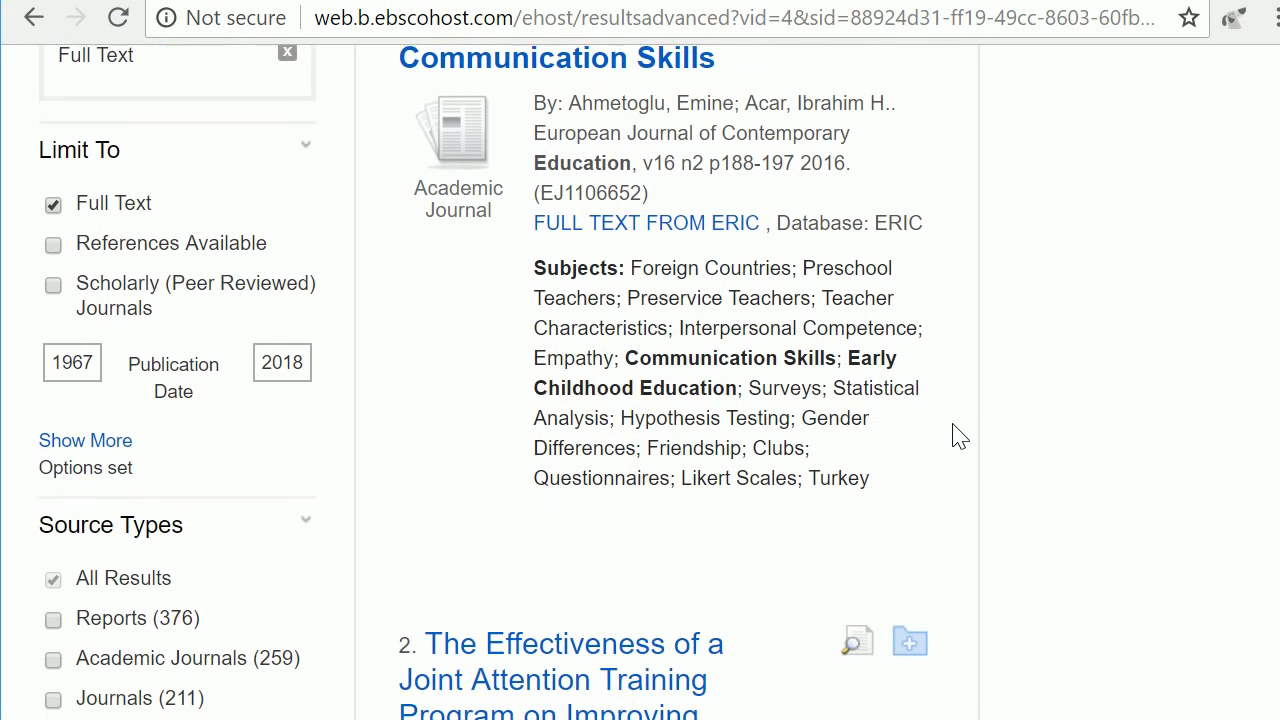
{"action": "scroll", "coordinate": [960, 438], "scroll_direction": "down", "scroll_amount": 1}
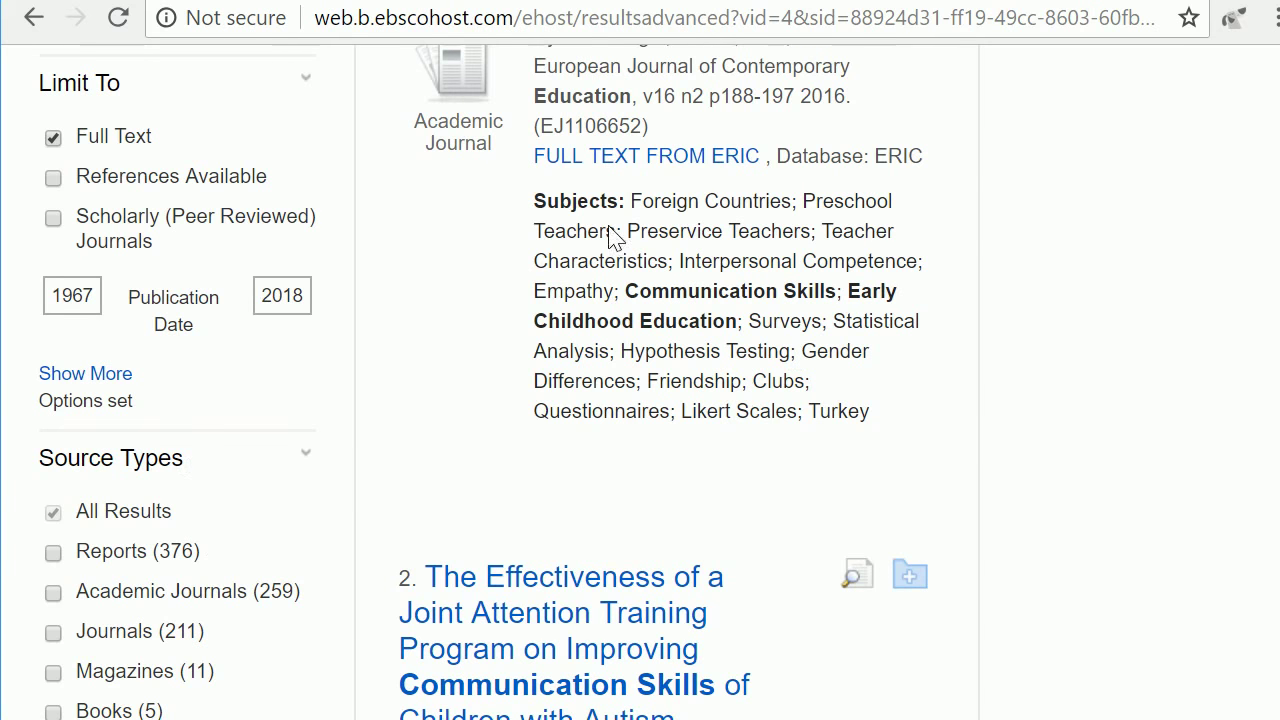
Change the Publication Date start year from 1967 to 2010, limiting results to 2010–2018.
{"action": "scroll", "coordinate": [486, 436], "scroll_direction": "down", "scroll_amount": 1}
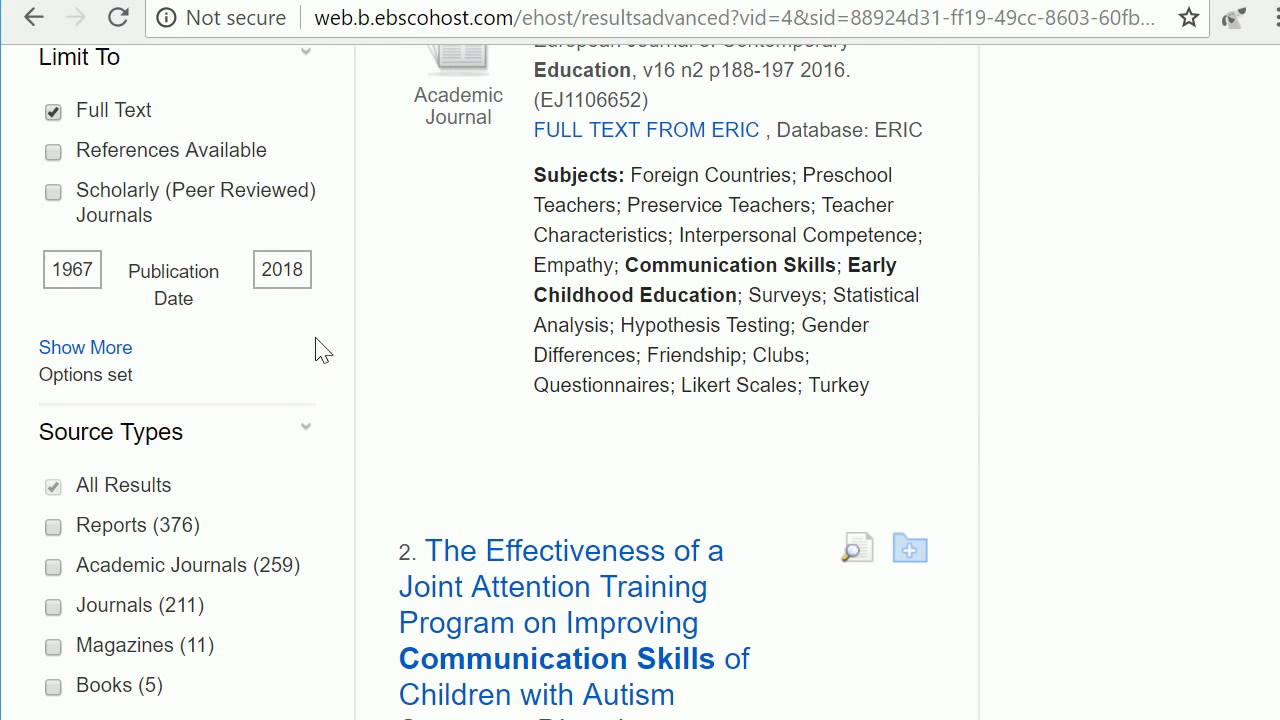
{"action": "left_click", "coordinate": [98, 271]}
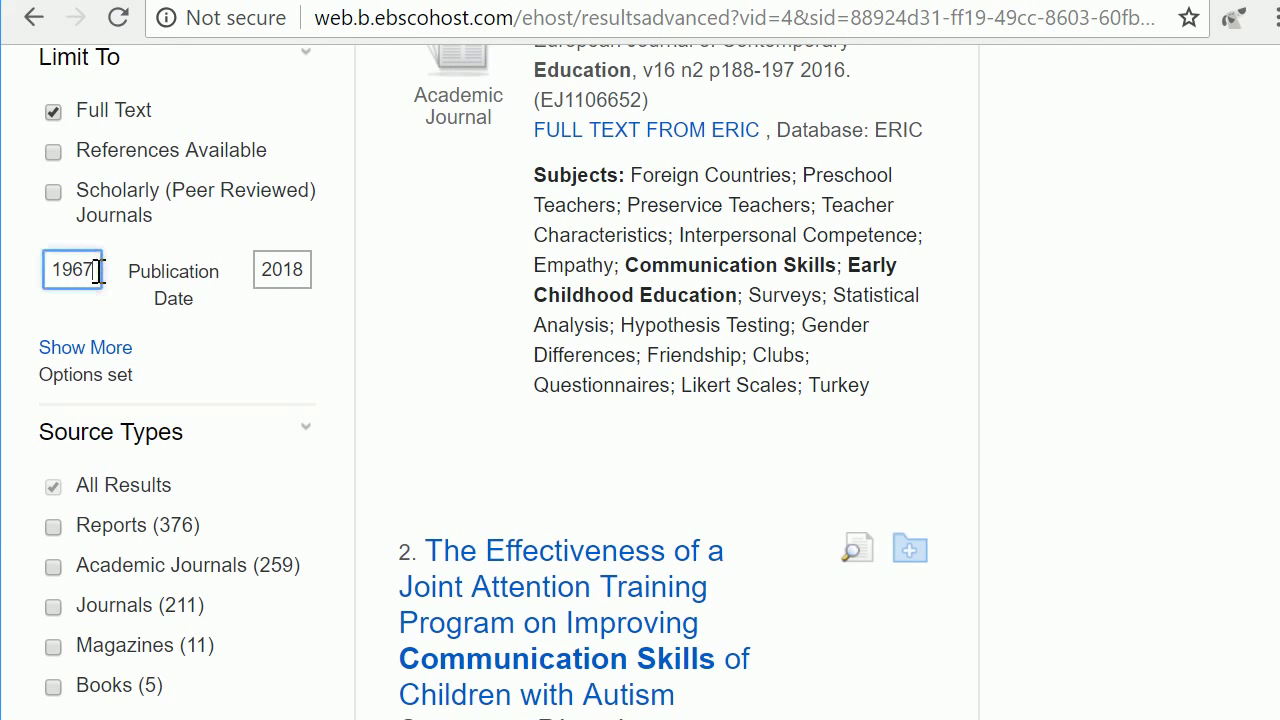
{"action": "key", "text": "BackSpace"}
{"action": "key", "text": "BackSpace"}
{"action": "key", "text": "BackSpace"}
{"action": "type", "text": "2010"}
{"action": "key", "text": "Return"}
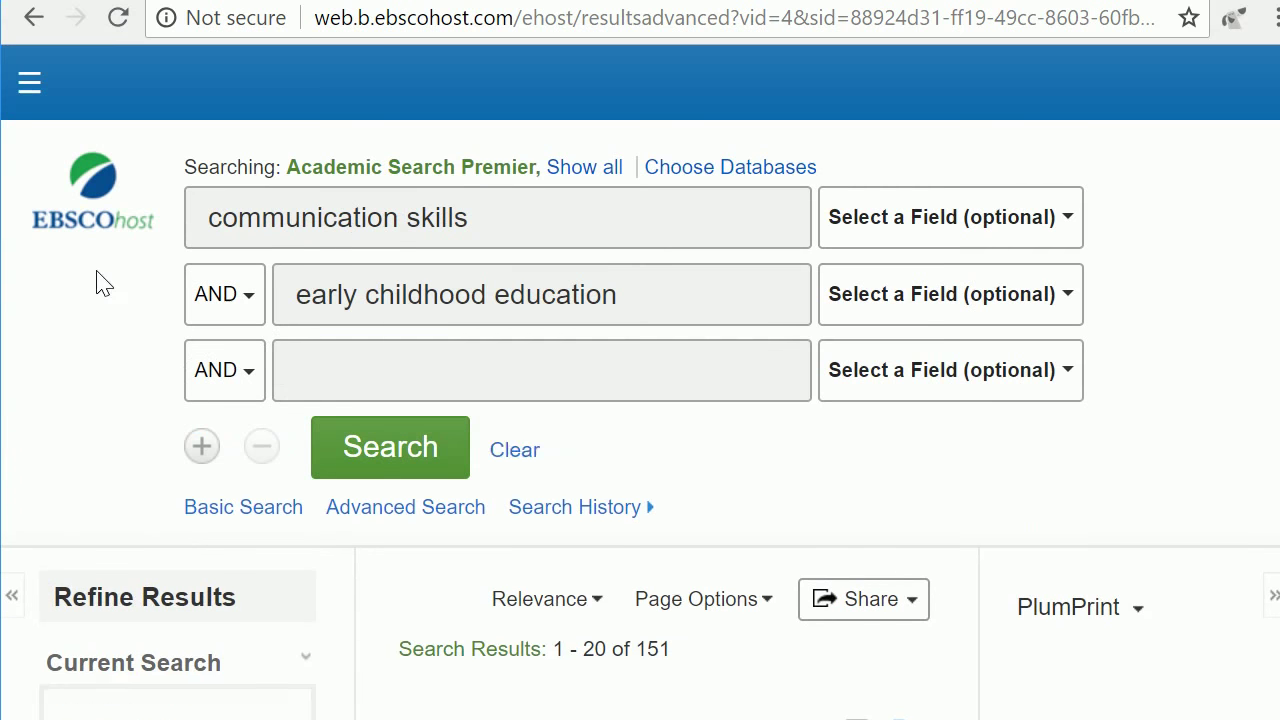
Scroll down the sidebar and expand the Geography facet for the 151 results.
{"action": "scroll", "coordinate": [557, 529], "scroll_direction": "down", "scroll_amount": 3}
{"action": "scroll", "coordinate": [557, 529], "scroll_direction": "down", "scroll_amount": 7}
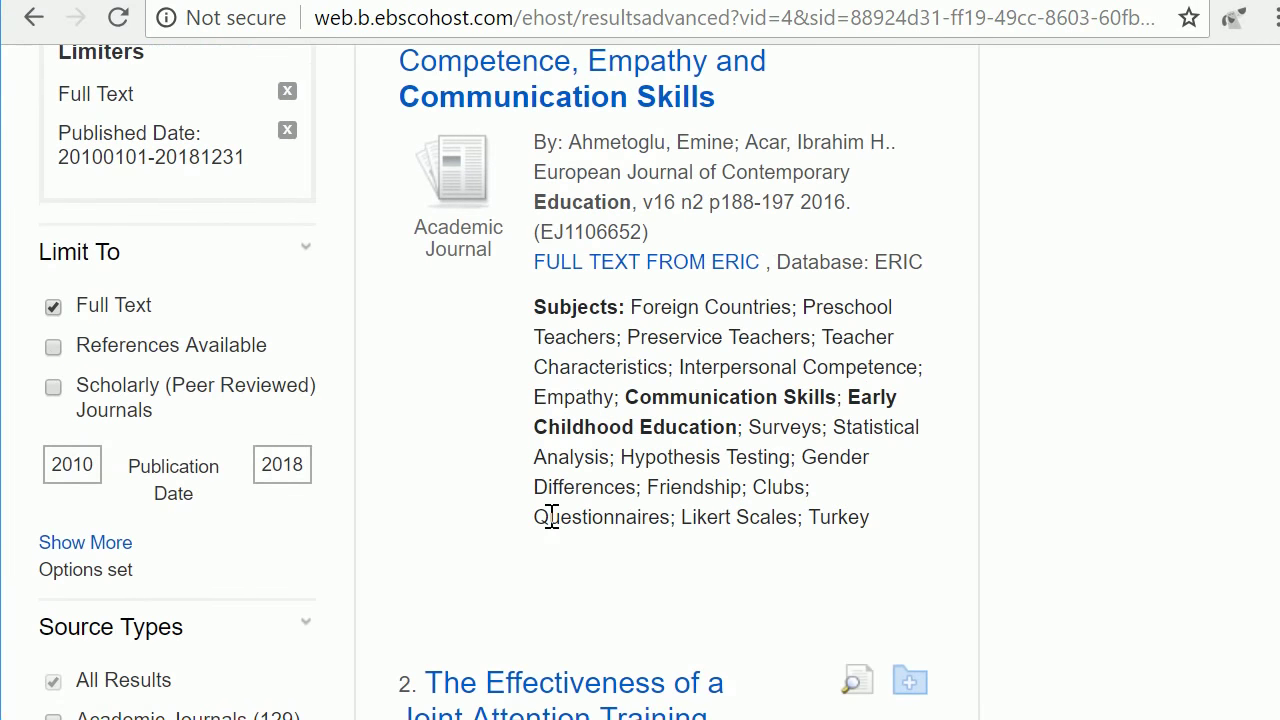
{"action": "scroll", "coordinate": [552, 522], "scroll_direction": "down", "scroll_amount": 10}
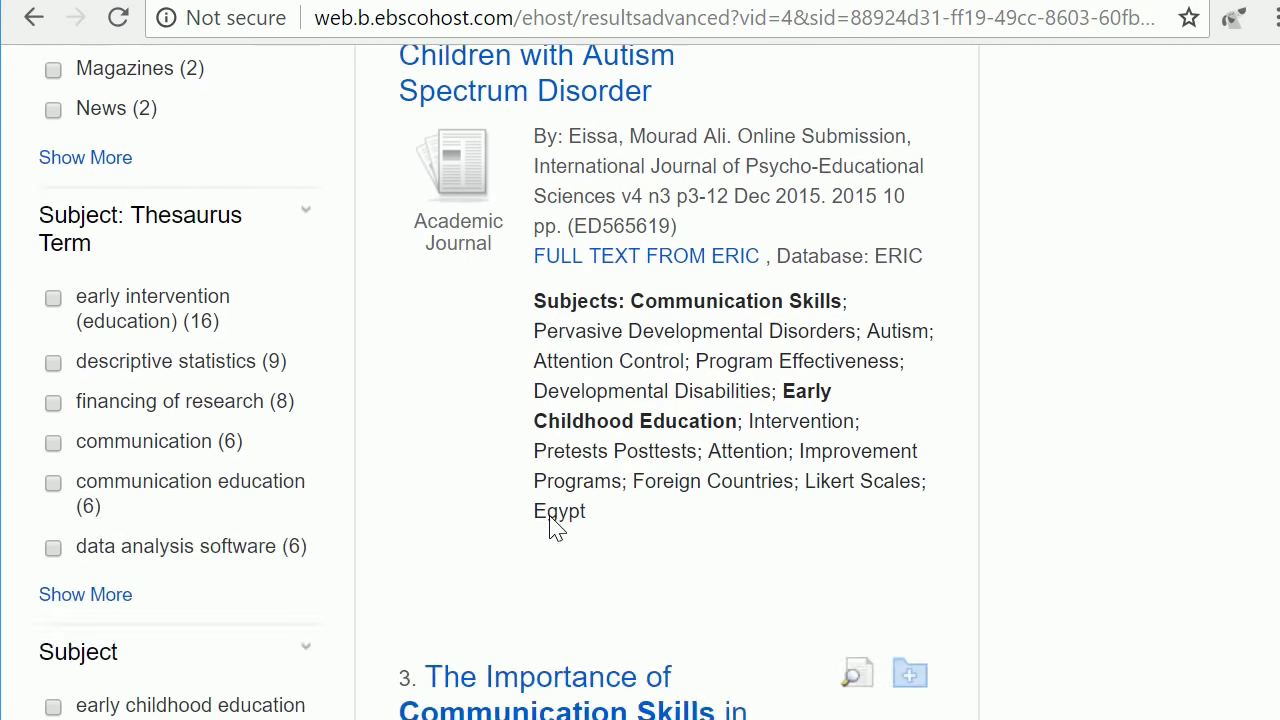
{"action": "scroll", "coordinate": [557, 529], "scroll_direction": "down", "scroll_amount": 6}
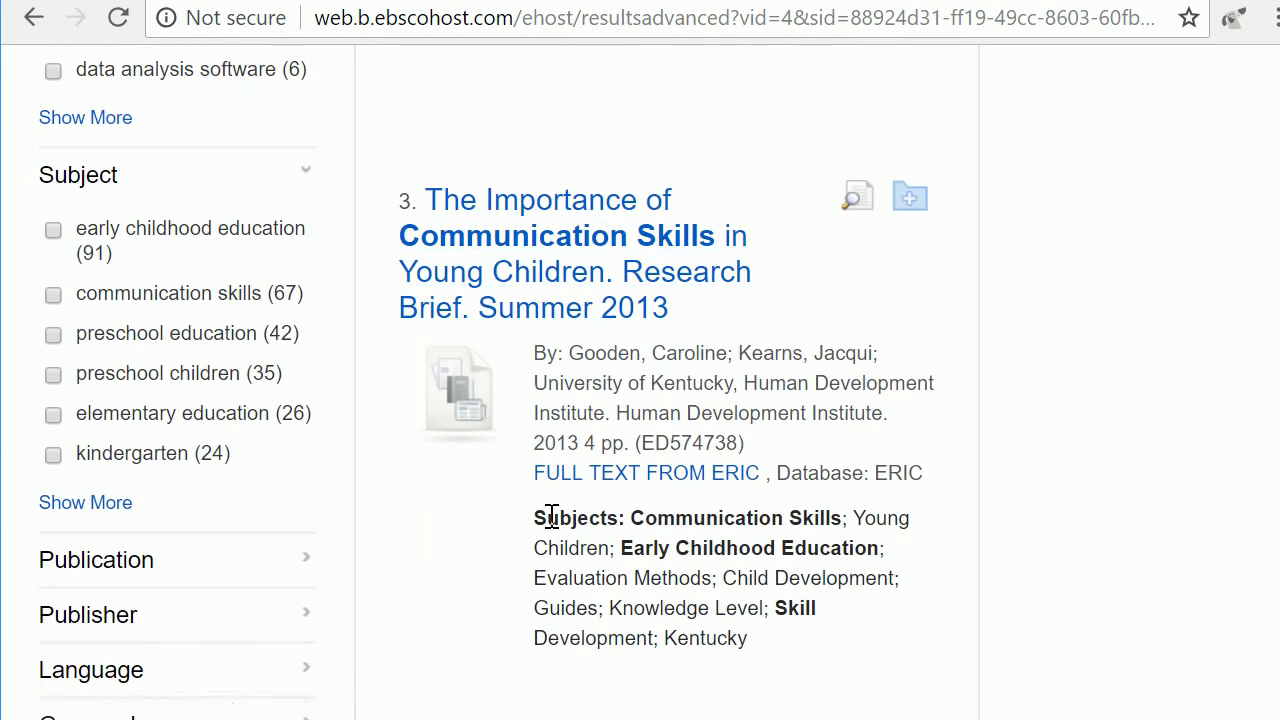
{"action": "scroll", "coordinate": [552, 517], "scroll_direction": "down", "scroll_amount": 2}
{"action": "scroll", "coordinate": [556, 528], "scroll_direction": "down", "scroll_amount": 2}
{"action": "scroll", "coordinate": [556, 528], "scroll_direction": "down", "scroll_amount": 1}
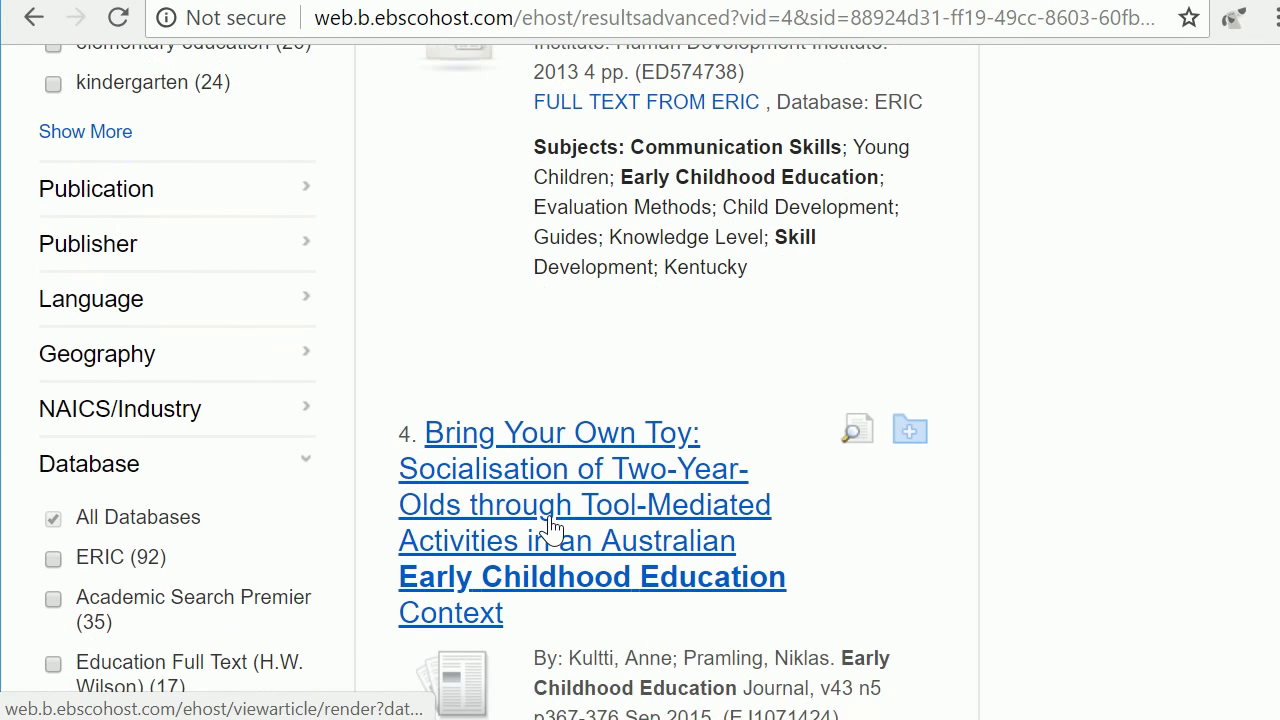
{"action": "left_click", "coordinate": [133, 358]}
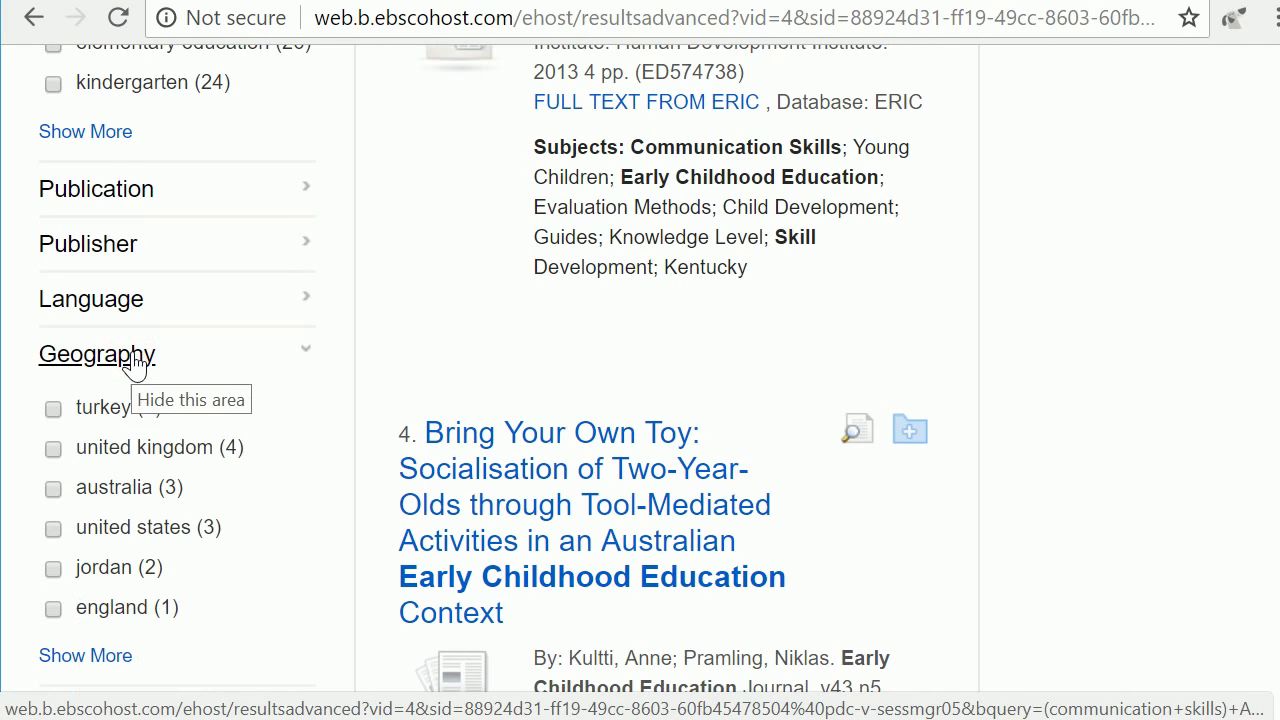
{"action": "left_click", "coordinate": [53, 529]}
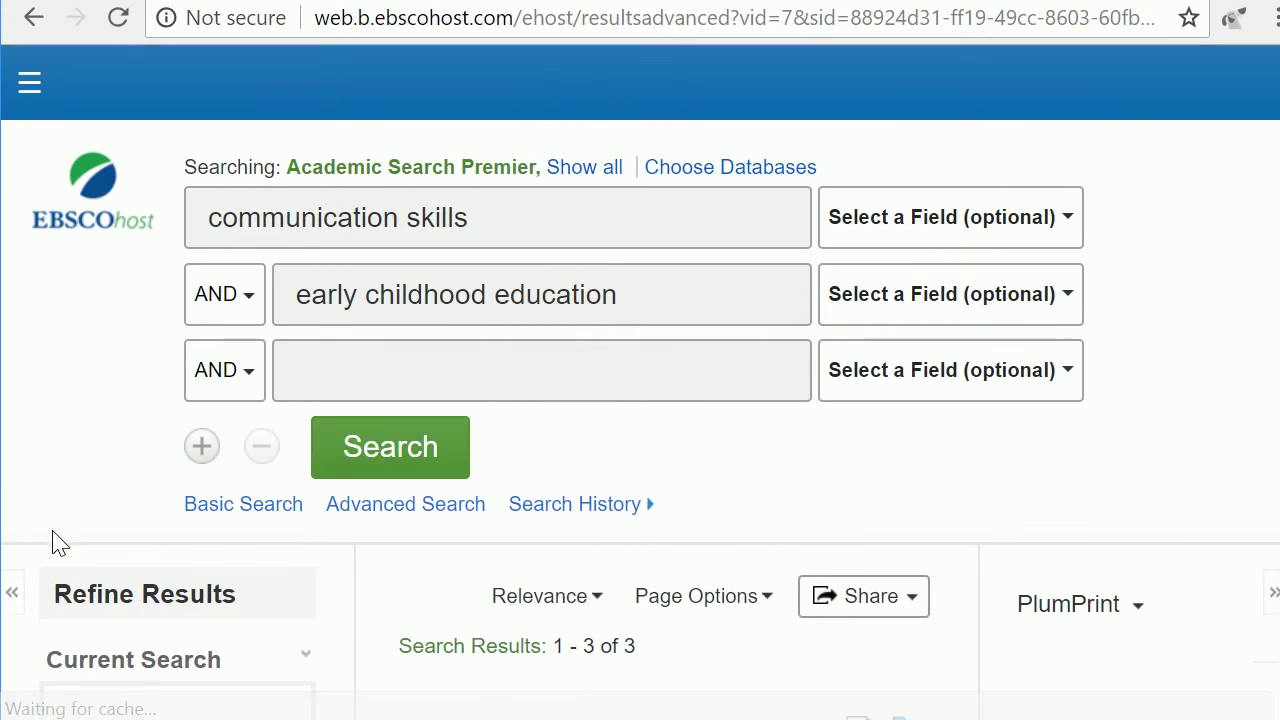
{"action": "scroll", "coordinate": [283, 478], "scroll_direction": "down", "scroll_amount": 8}
{"action": "scroll", "coordinate": [283, 478], "scroll_direction": "down", "scroll_amount": 3}
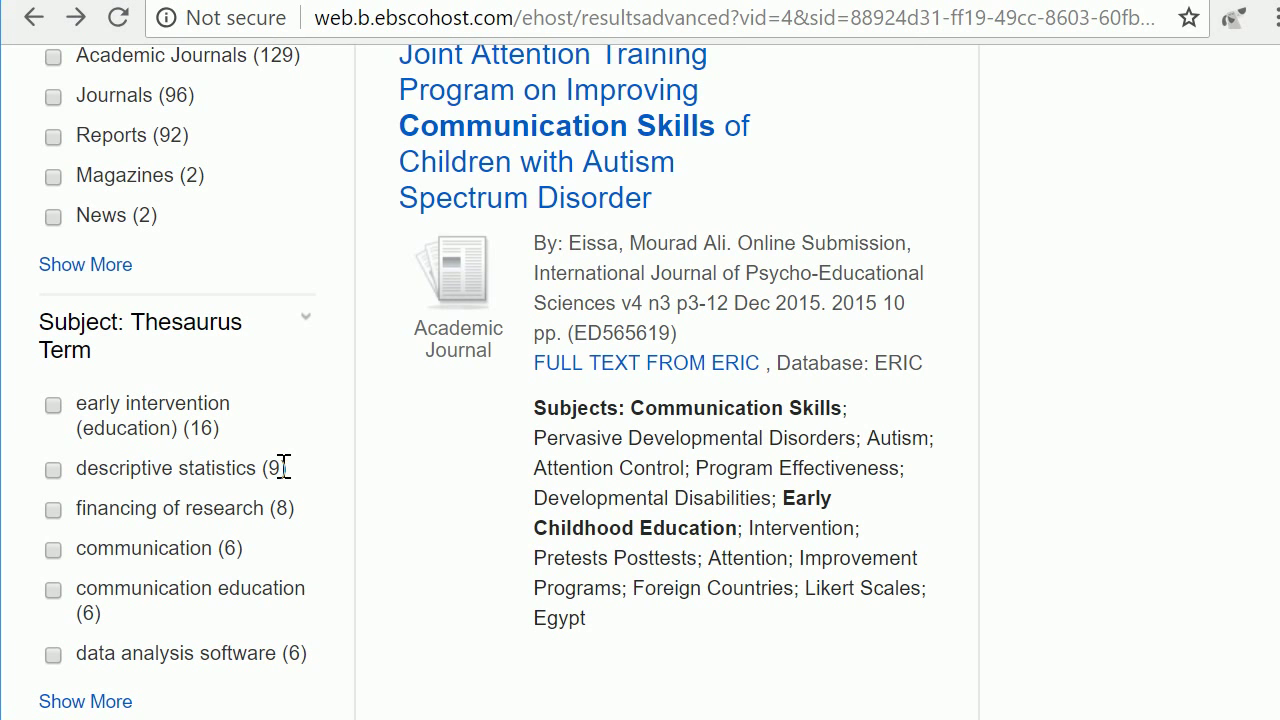
{"action": "scroll", "coordinate": [283, 467], "scroll_direction": "down", "scroll_amount": 2}
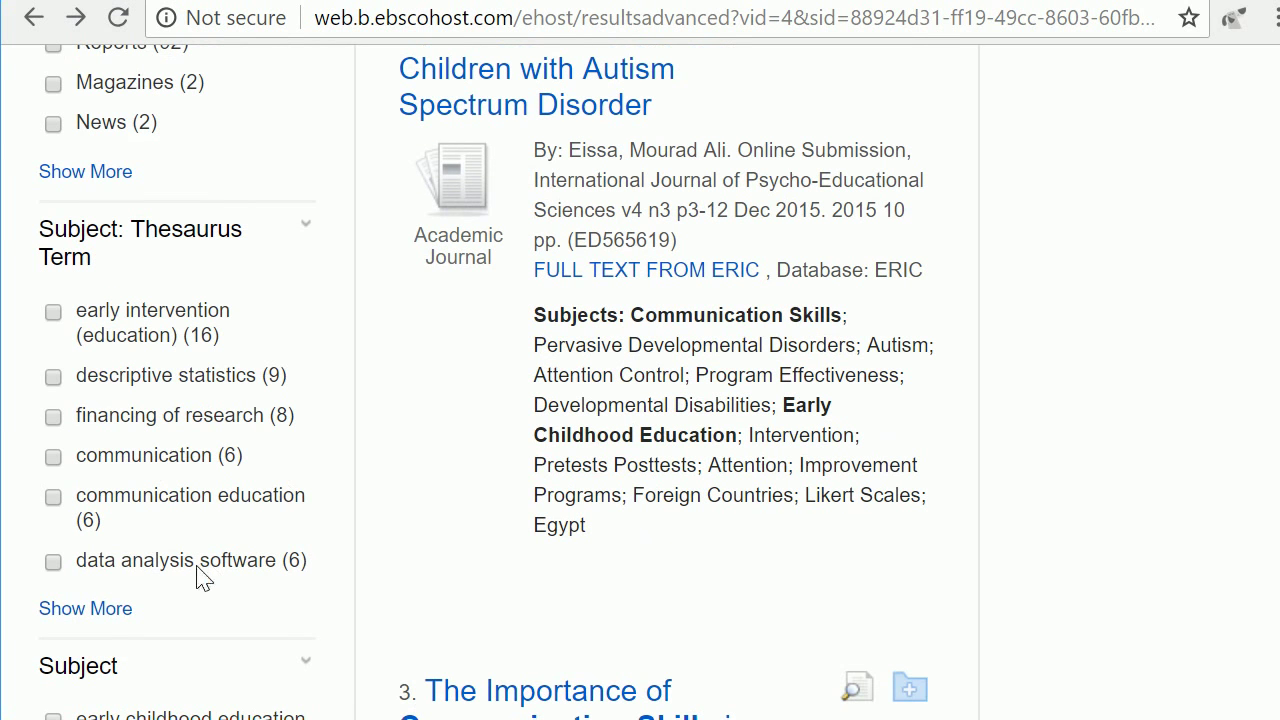
{"action": "scroll", "coordinate": [137, 381], "scroll_direction": "down", "scroll_amount": 4}
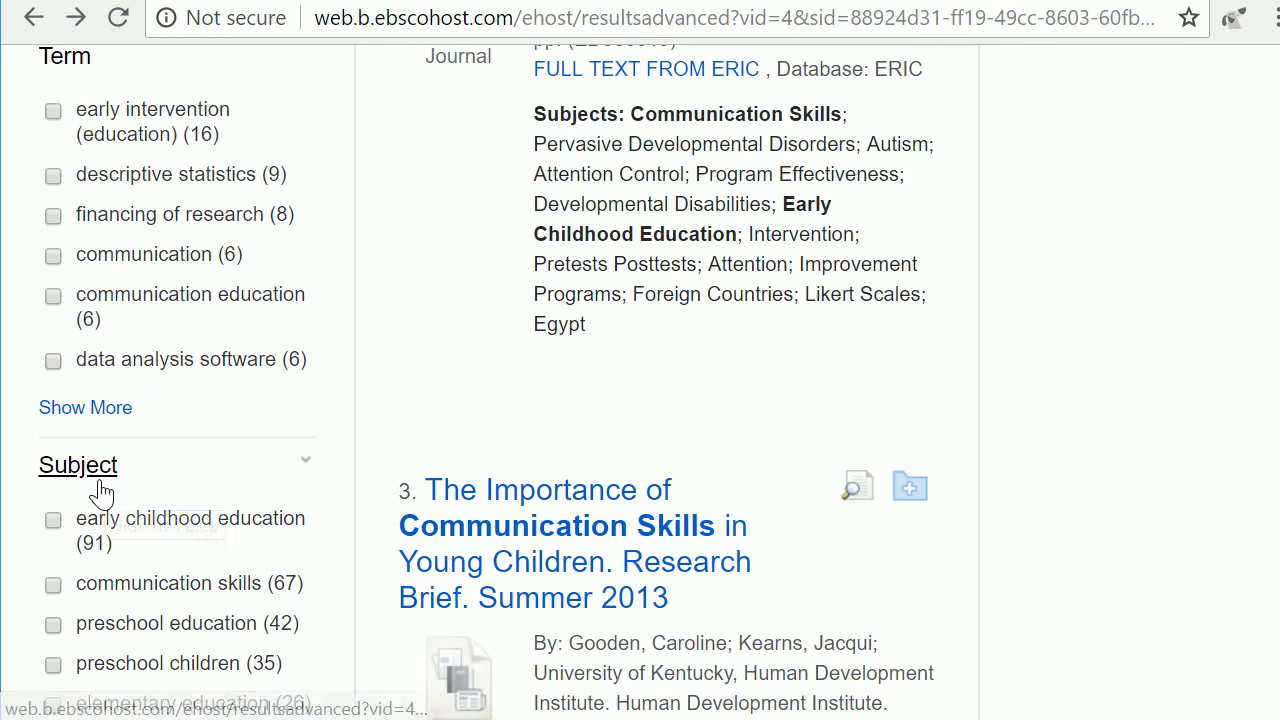
{"action": "scroll", "coordinate": [245, 490], "scroll_direction": "down", "scroll_amount": 1}
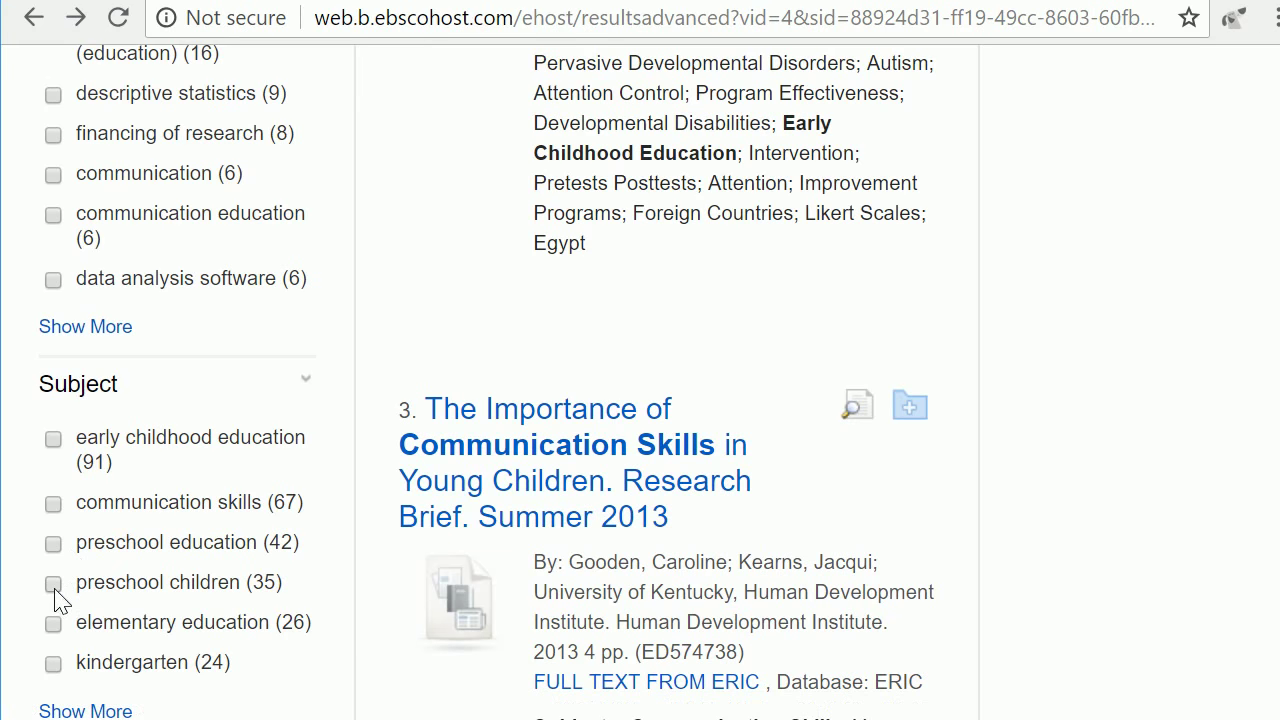
Tick the 'preschool education' and 'communication skills' subject facets, then review the 34 remaining results.
{"action": "left_click", "coordinate": [53, 543]}
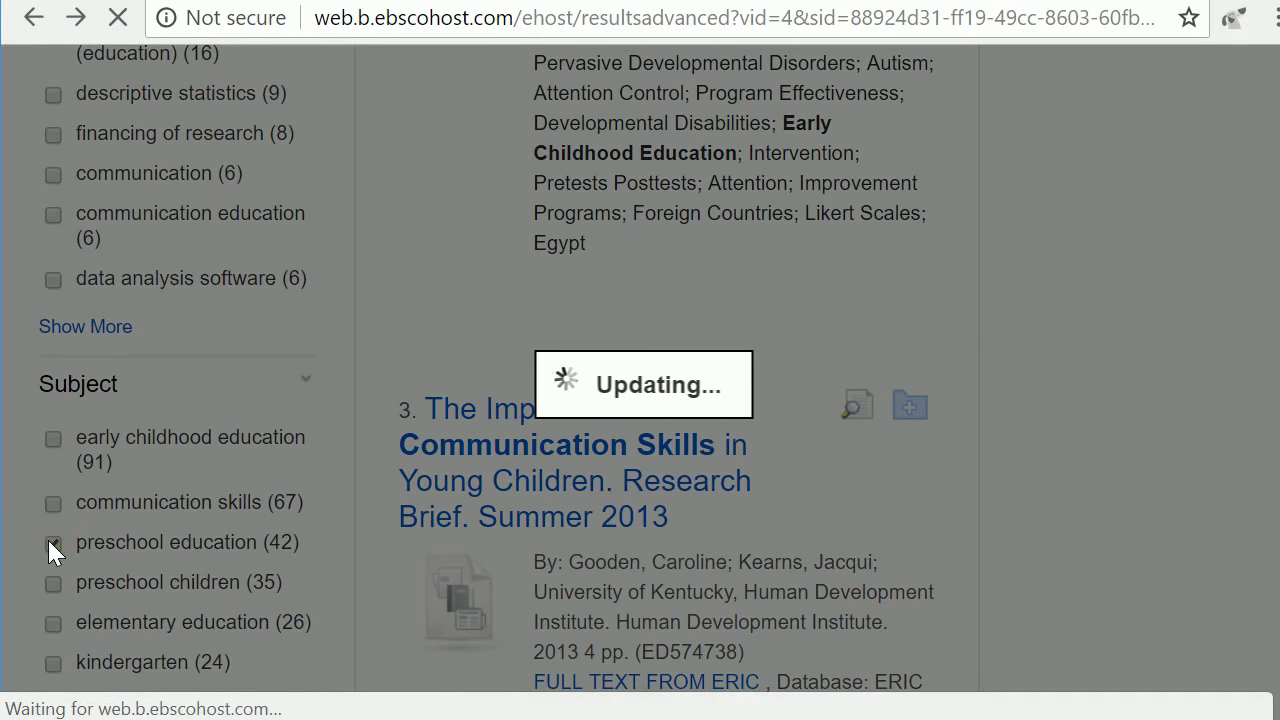
{"action": "scroll", "coordinate": [55, 553], "scroll_direction": "down", "scroll_amount": 10}
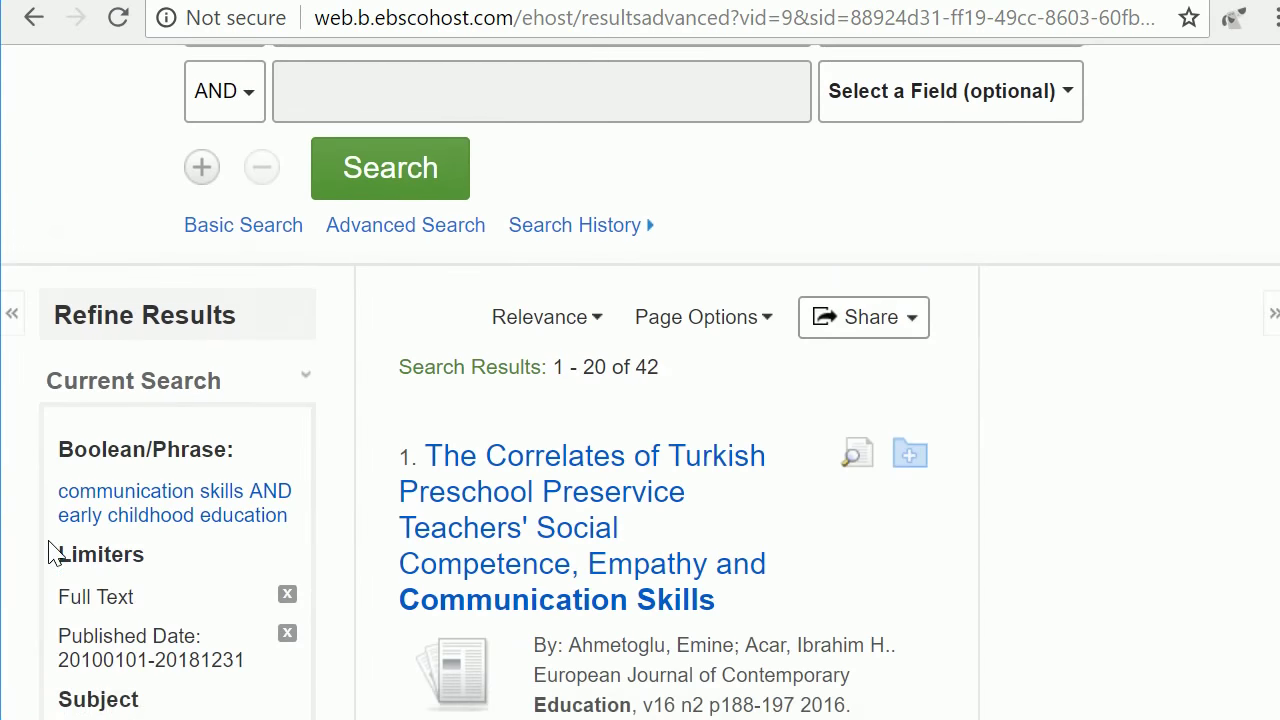
{"action": "scroll", "coordinate": [55, 553], "scroll_direction": "down", "scroll_amount": 3}
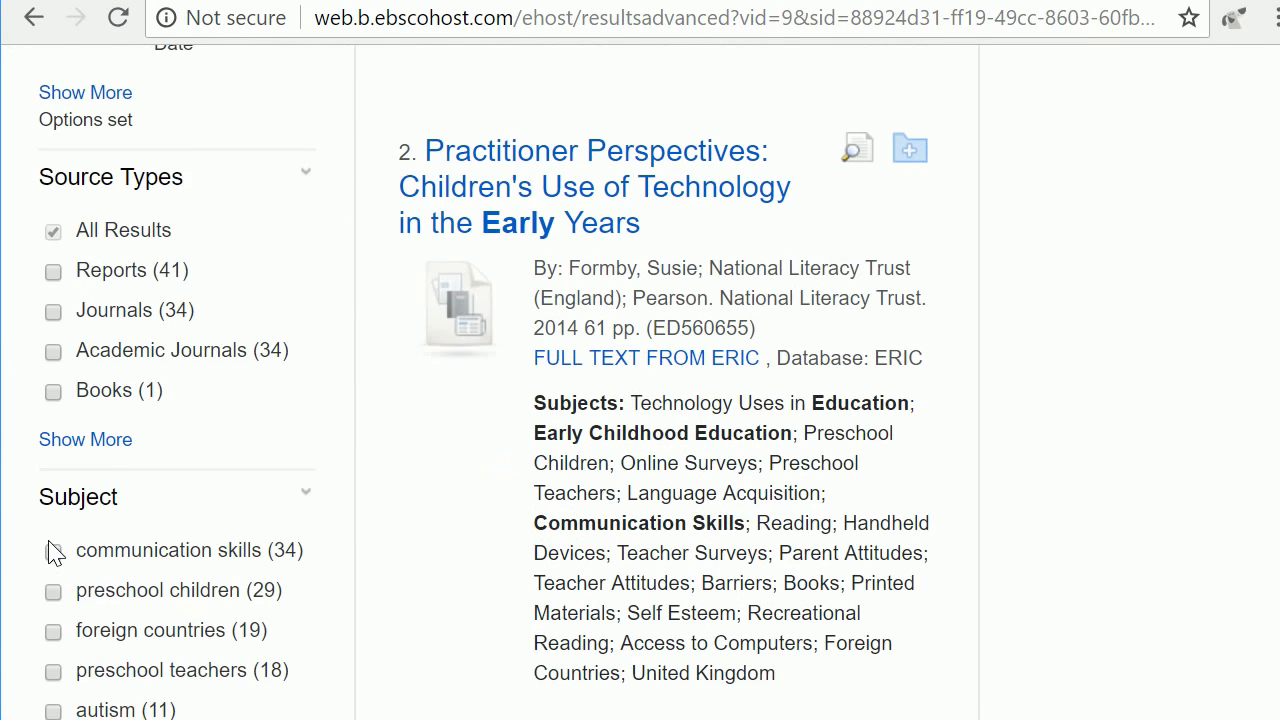
{"action": "scroll", "coordinate": [55, 553], "scroll_direction": "down", "scroll_amount": 2}
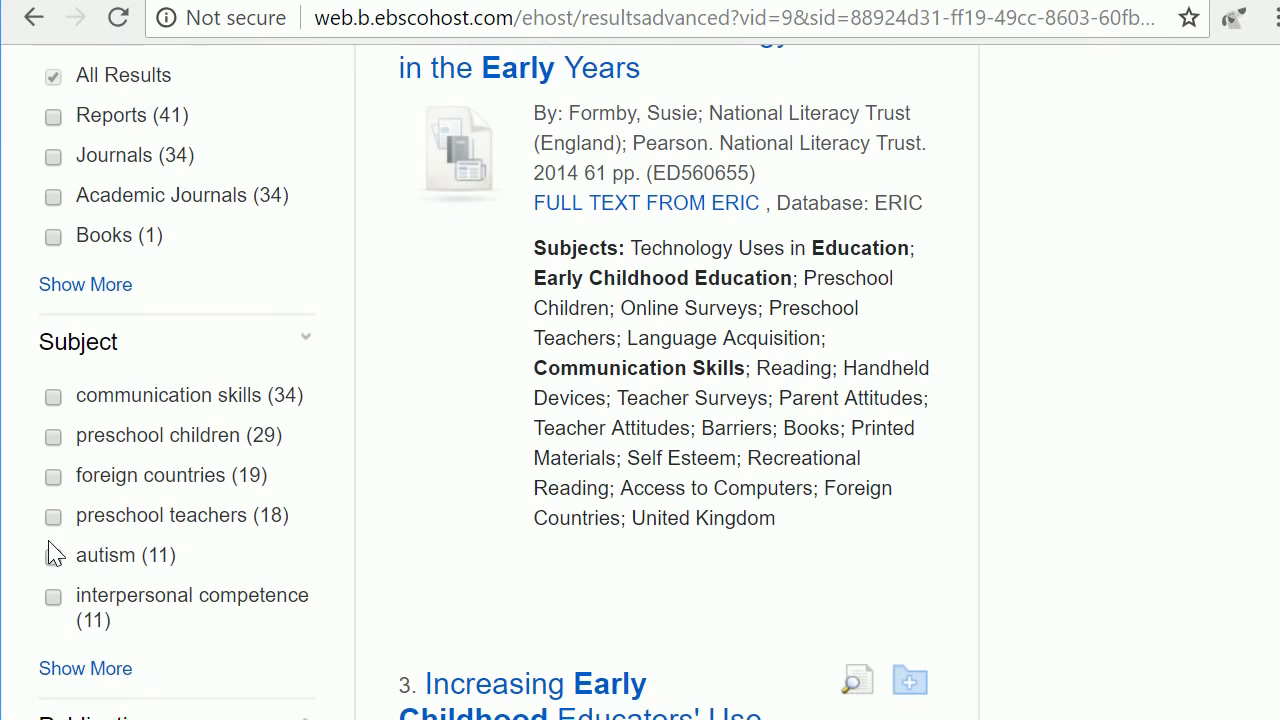
{"action": "scroll", "coordinate": [55, 553], "scroll_direction": "down", "scroll_amount": 1}
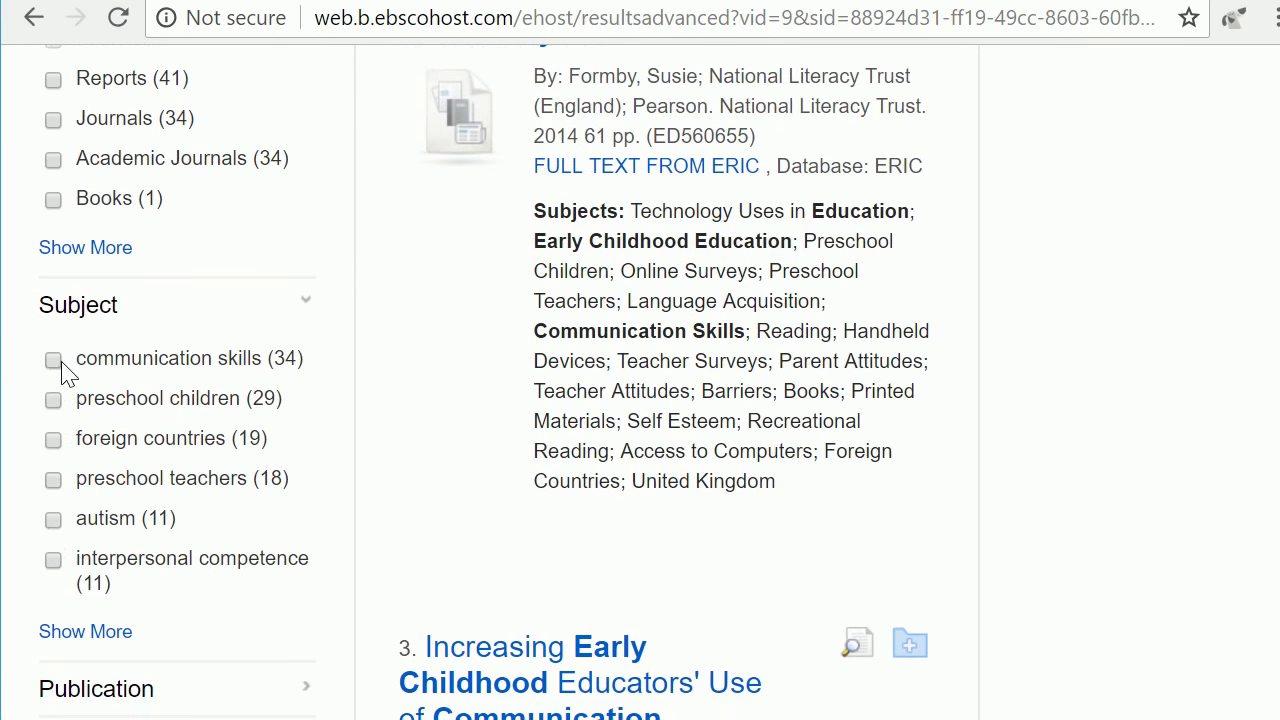
{"action": "left_click", "coordinate": [54, 362]}
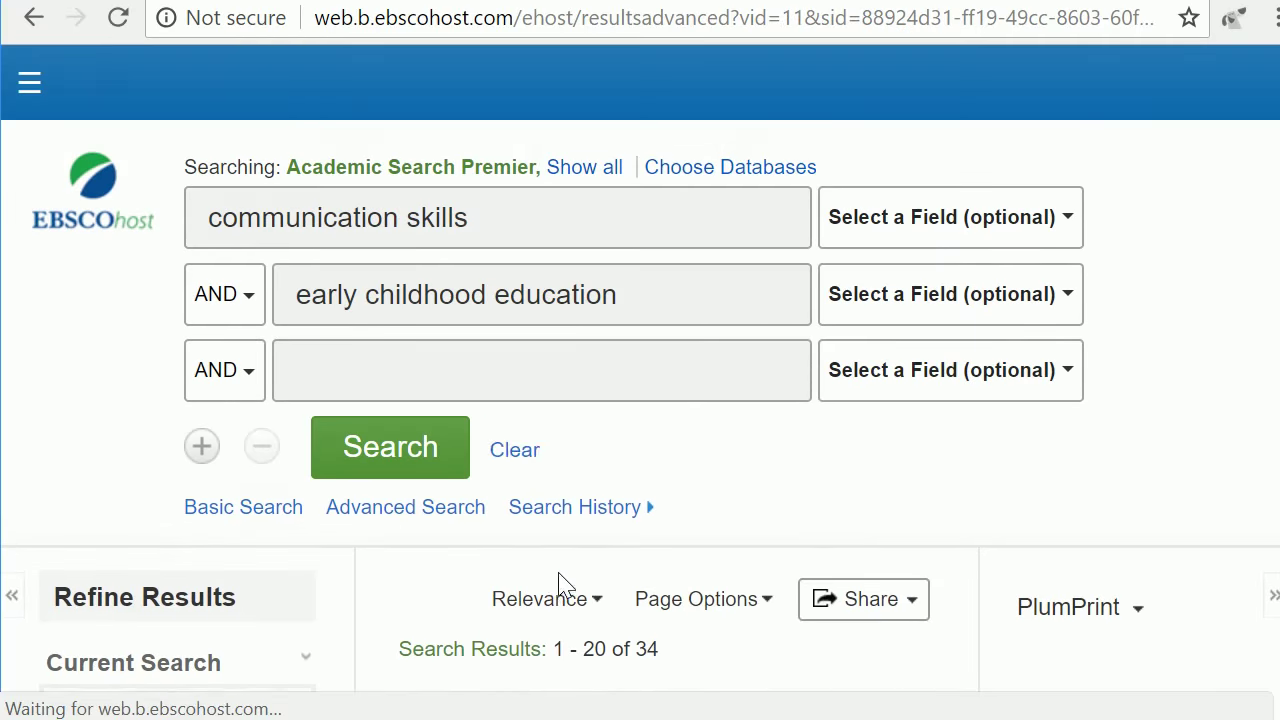
{"action": "scroll", "coordinate": [553, 585], "scroll_direction": "down", "scroll_amount": 6}
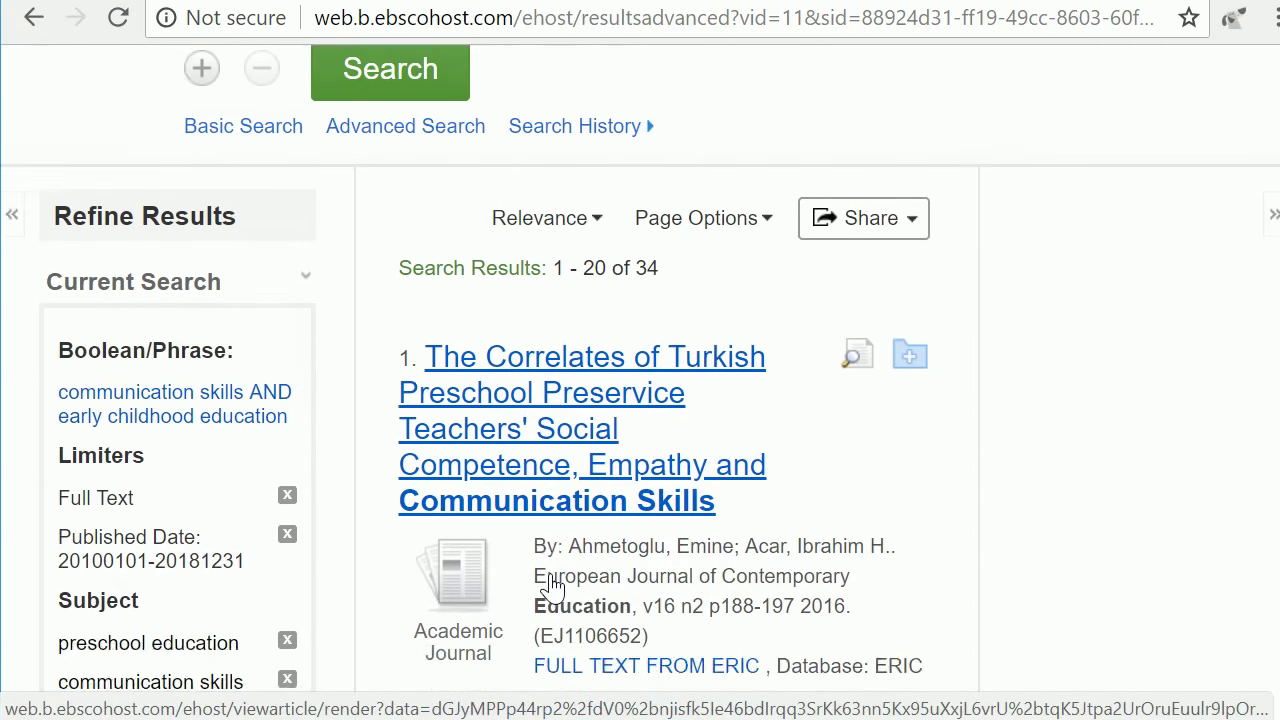
{"action": "scroll", "coordinate": [553, 585], "scroll_direction": "down", "scroll_amount": 4}
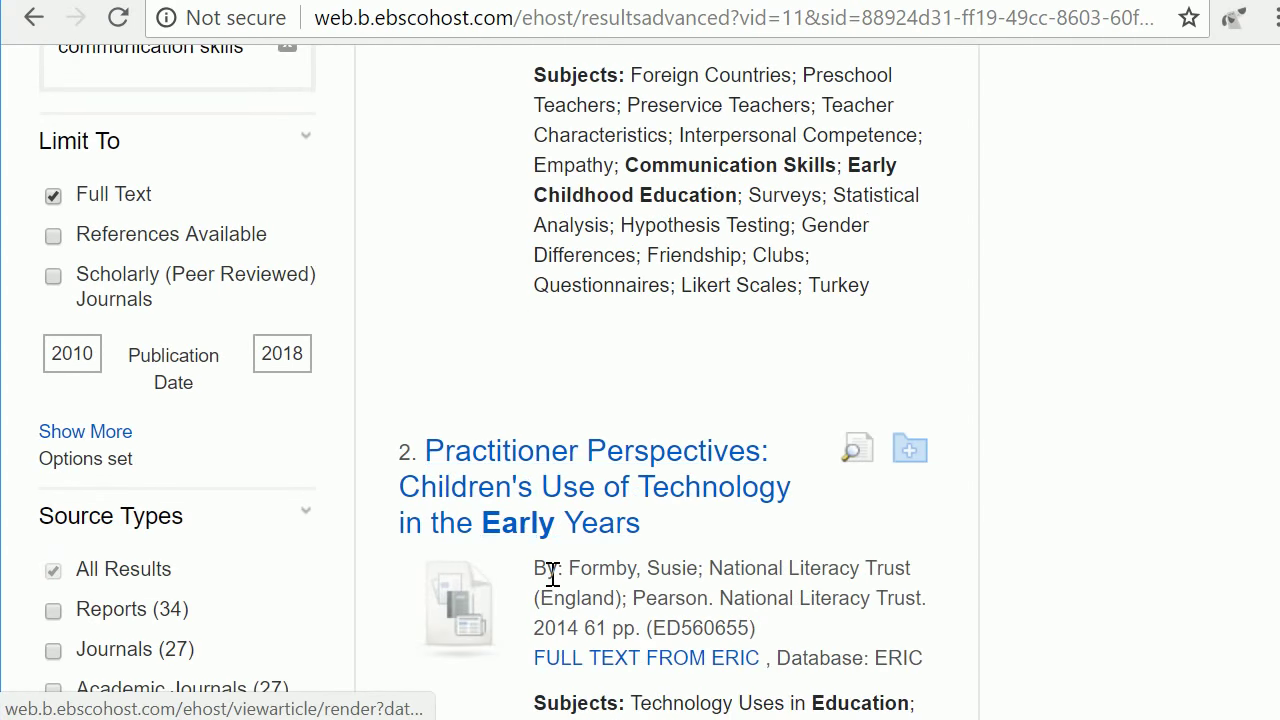
{"action": "scroll", "coordinate": [553, 578], "scroll_direction": "down", "scroll_amount": 2}
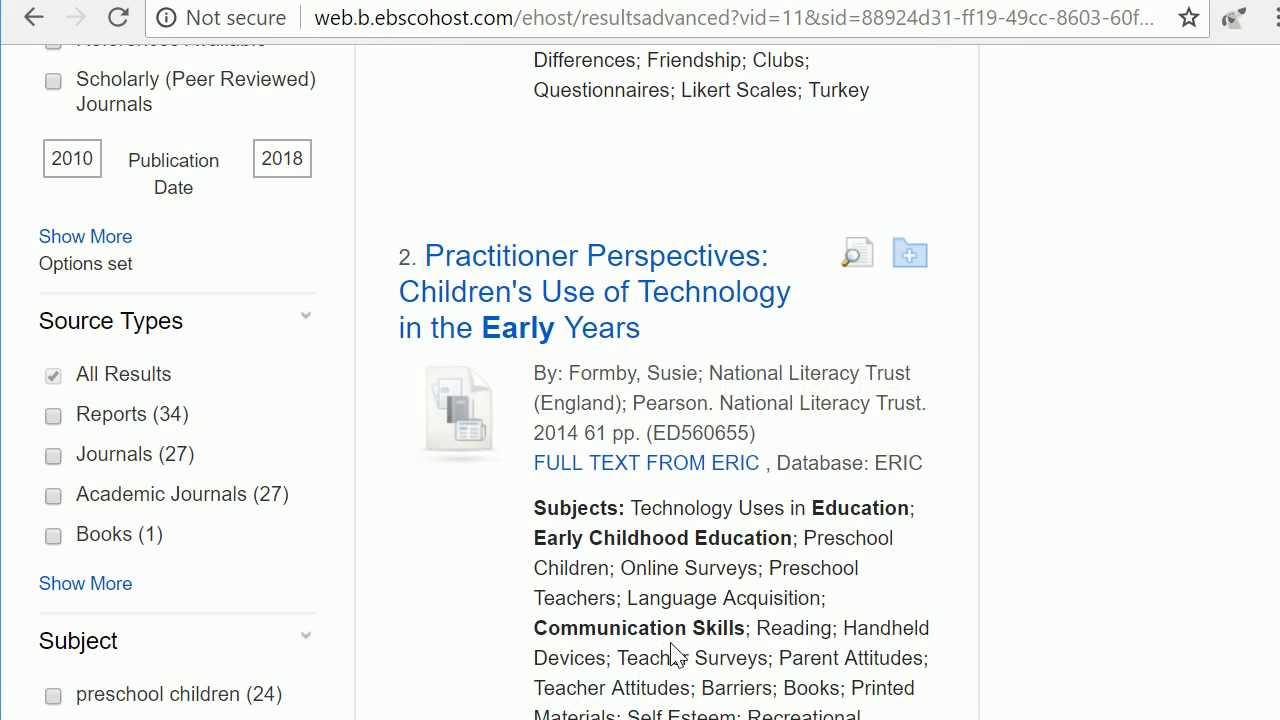
{"action": "scroll", "coordinate": [672, 655], "scroll_direction": "down", "scroll_amount": 1}
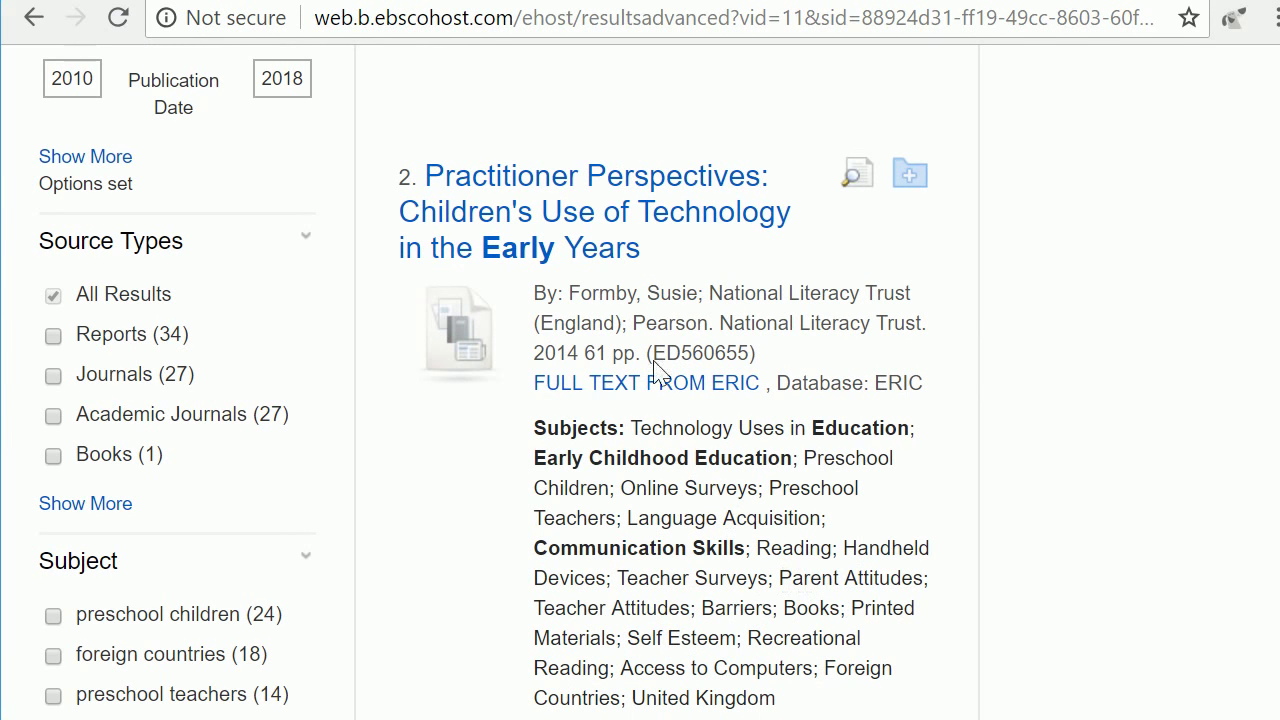
Open result 2, 'Practitioner Perspectives: Children's Use of Technology in the Early Years', and read its descriptors and abstract.
{"action": "left_click", "coordinate": [540, 232]}
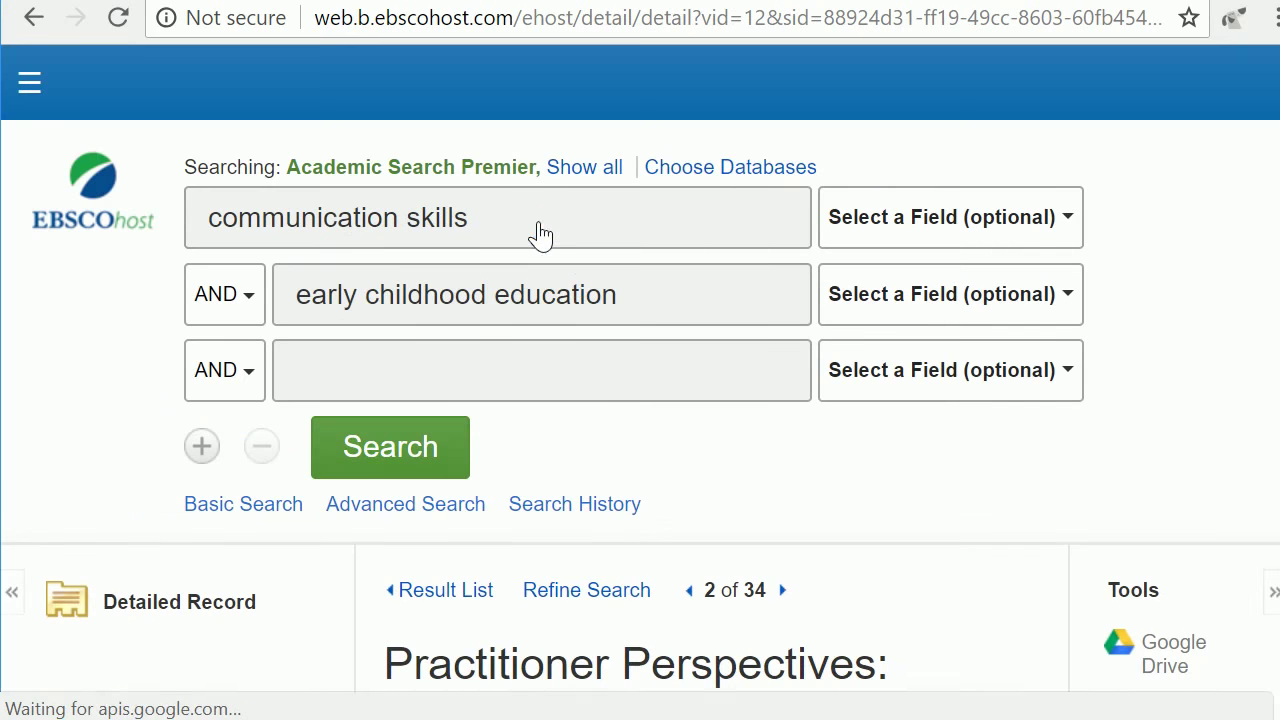
{"action": "scroll", "coordinate": [893, 480], "scroll_direction": "down", "scroll_amount": 4}
{"action": "scroll", "coordinate": [893, 480], "scroll_direction": "down", "scroll_amount": 4}
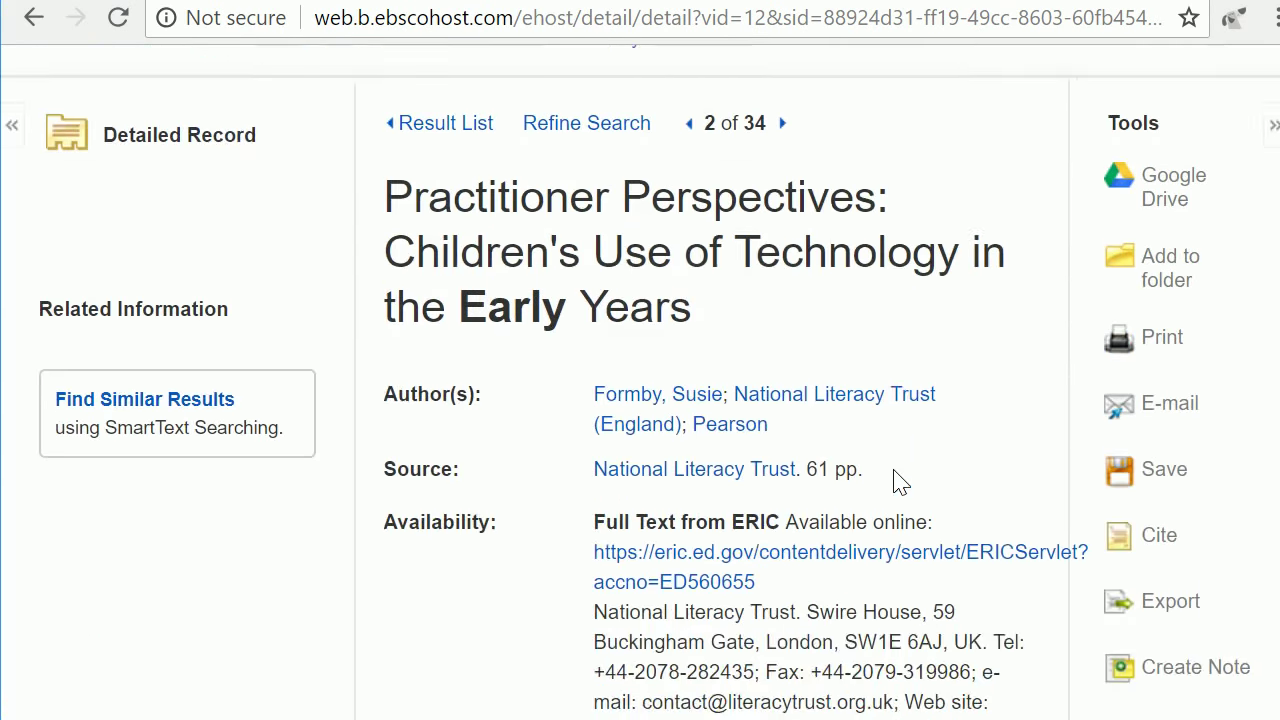
{"action": "scroll", "coordinate": [897, 481], "scroll_direction": "down", "scroll_amount": 2}
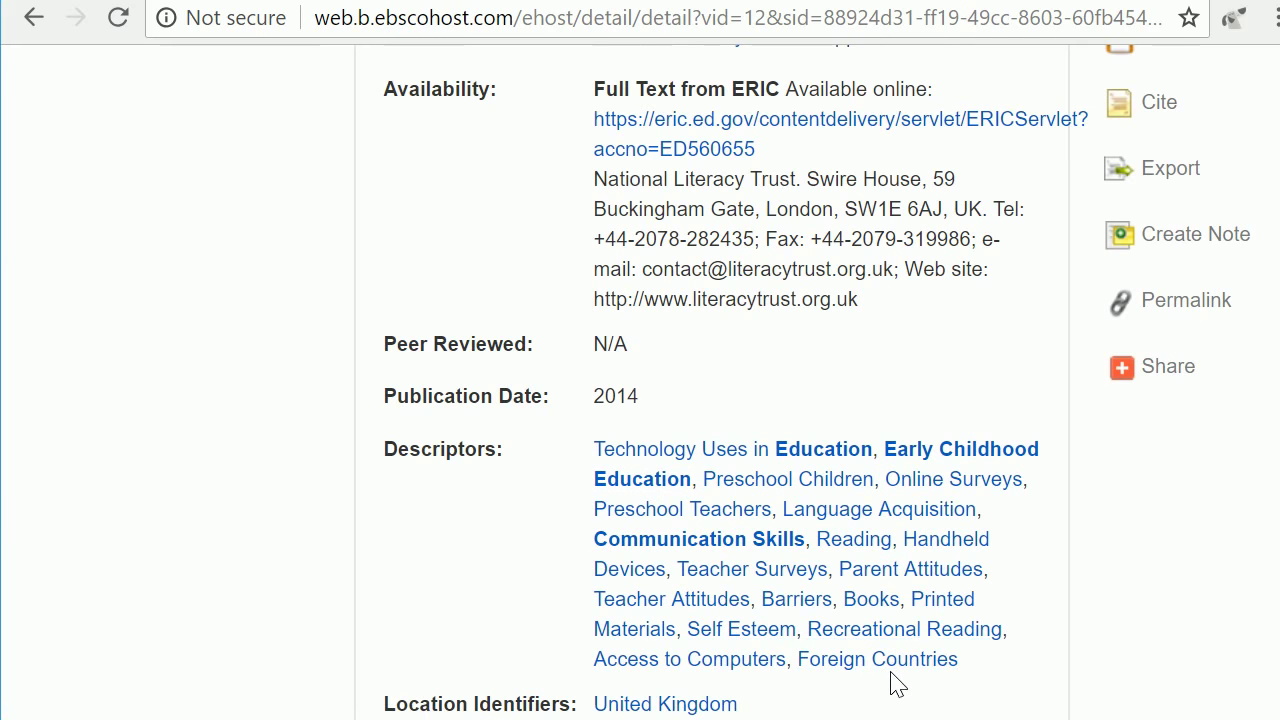
{"action": "scroll", "coordinate": [897, 683], "scroll_direction": "down", "scroll_amount": 5}
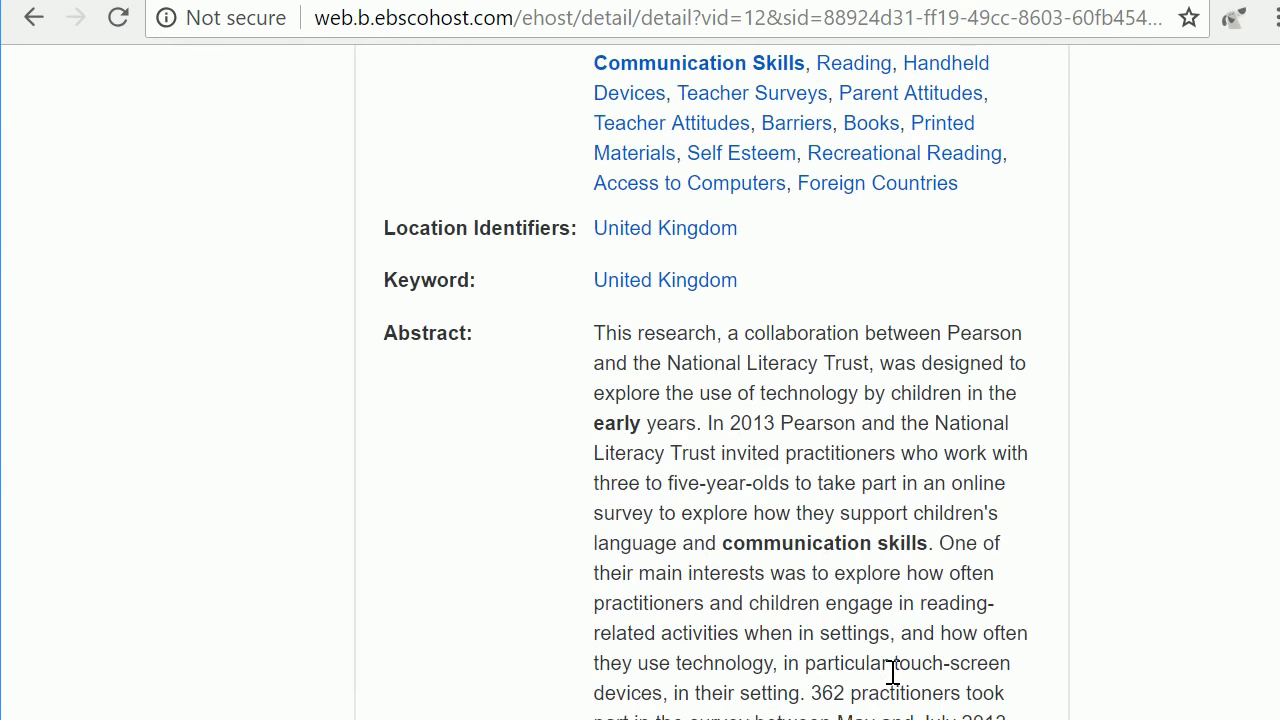
{"action": "scroll", "coordinate": [893, 672], "scroll_direction": "down", "scroll_amount": 1}
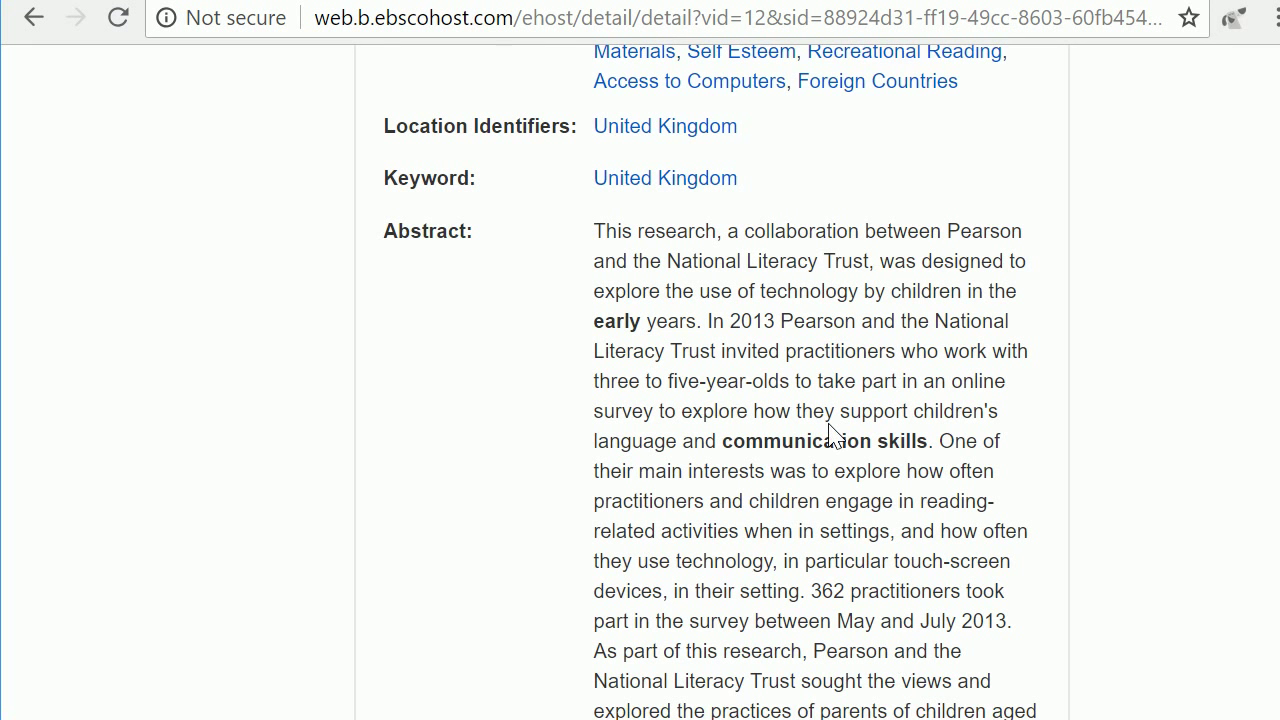
{"action": "scroll", "coordinate": [829, 433], "scroll_direction": "down", "scroll_amount": 1}
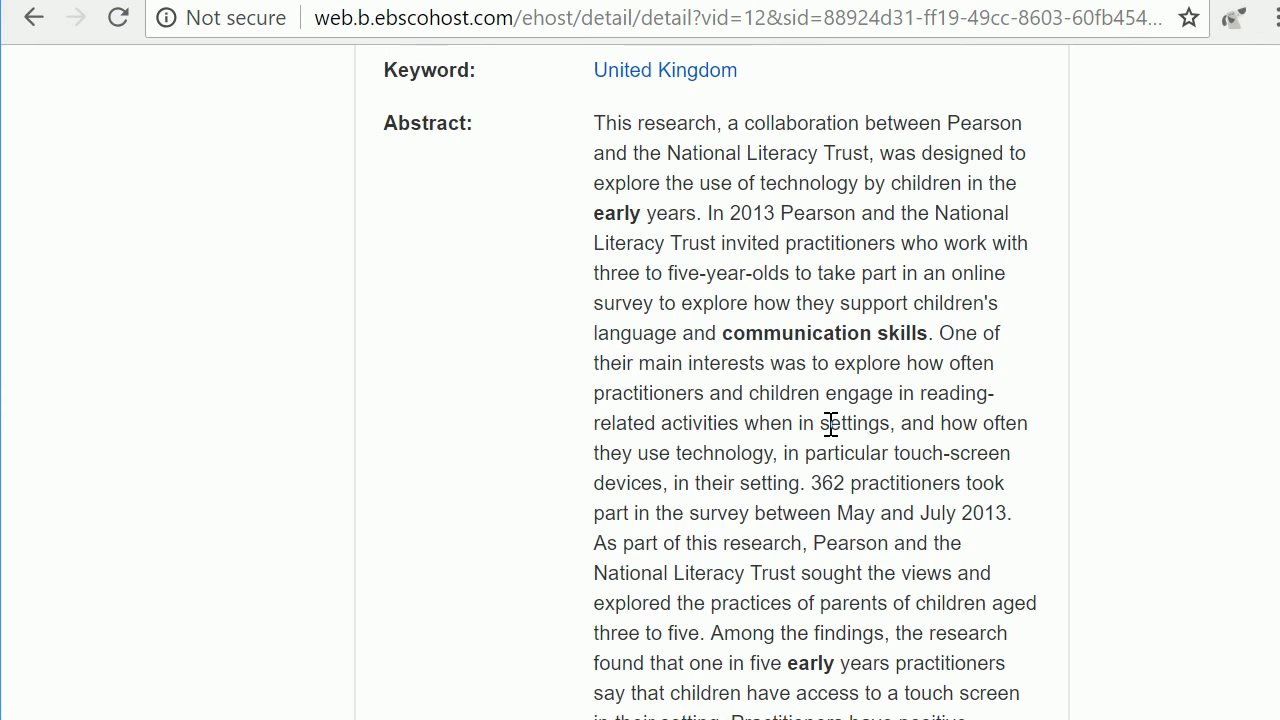
{"action": "scroll", "coordinate": [830, 423], "scroll_direction": "down", "scroll_amount": 4}
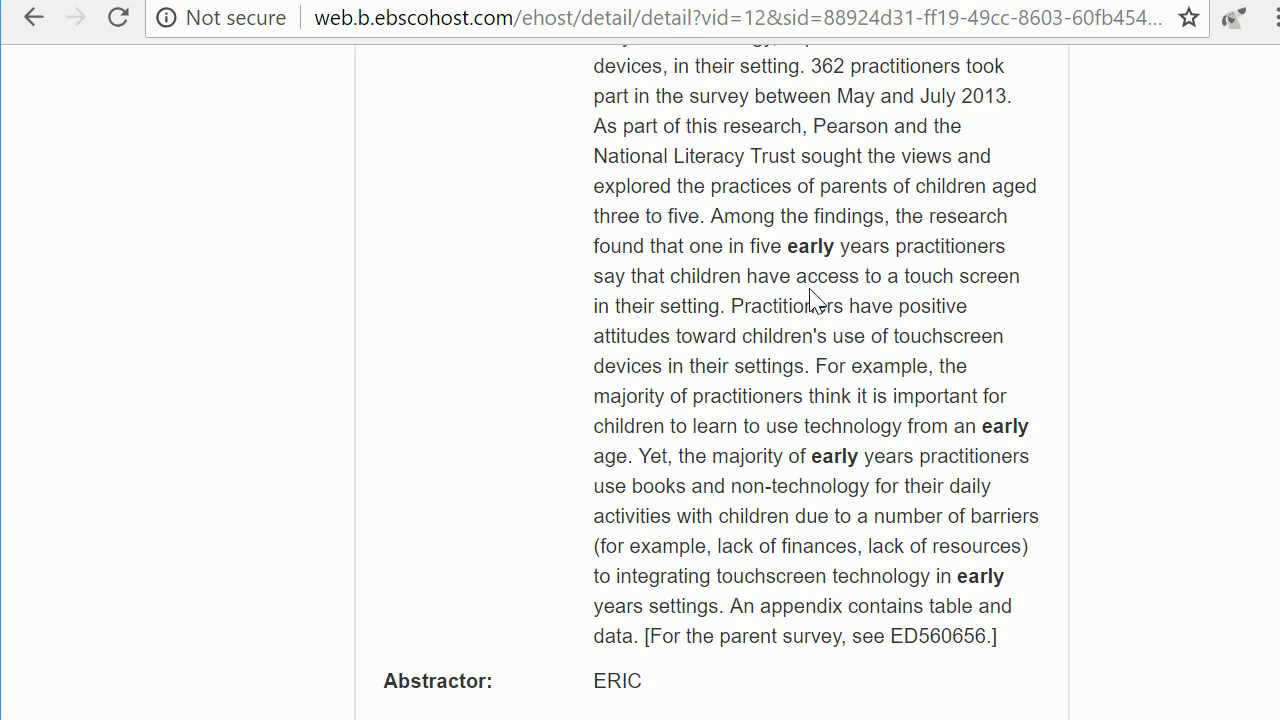
{"action": "scroll", "coordinate": [815, 302], "scroll_direction": "up", "scroll_amount": 8}
{"action": "scroll", "coordinate": [815, 302], "scroll_direction": "up", "scroll_amount": 3}
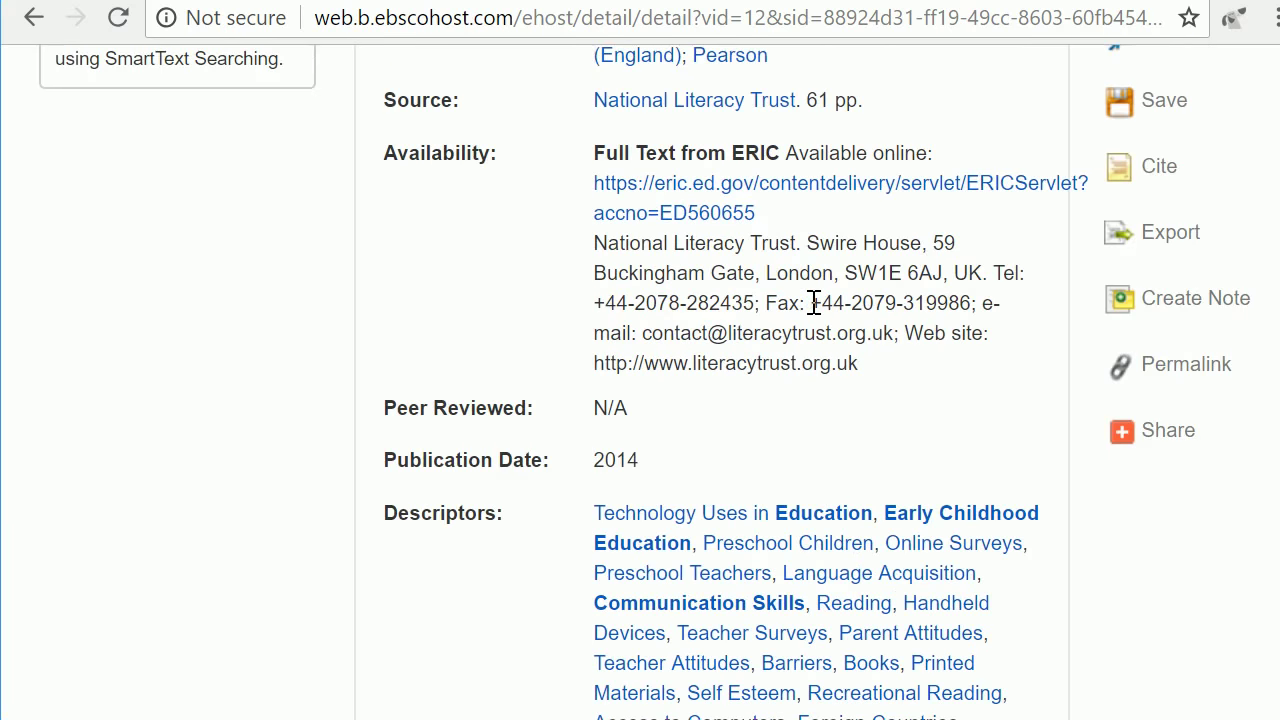
{"action": "scroll", "coordinate": [815, 302], "scroll_direction": "up", "scroll_amount": 4}
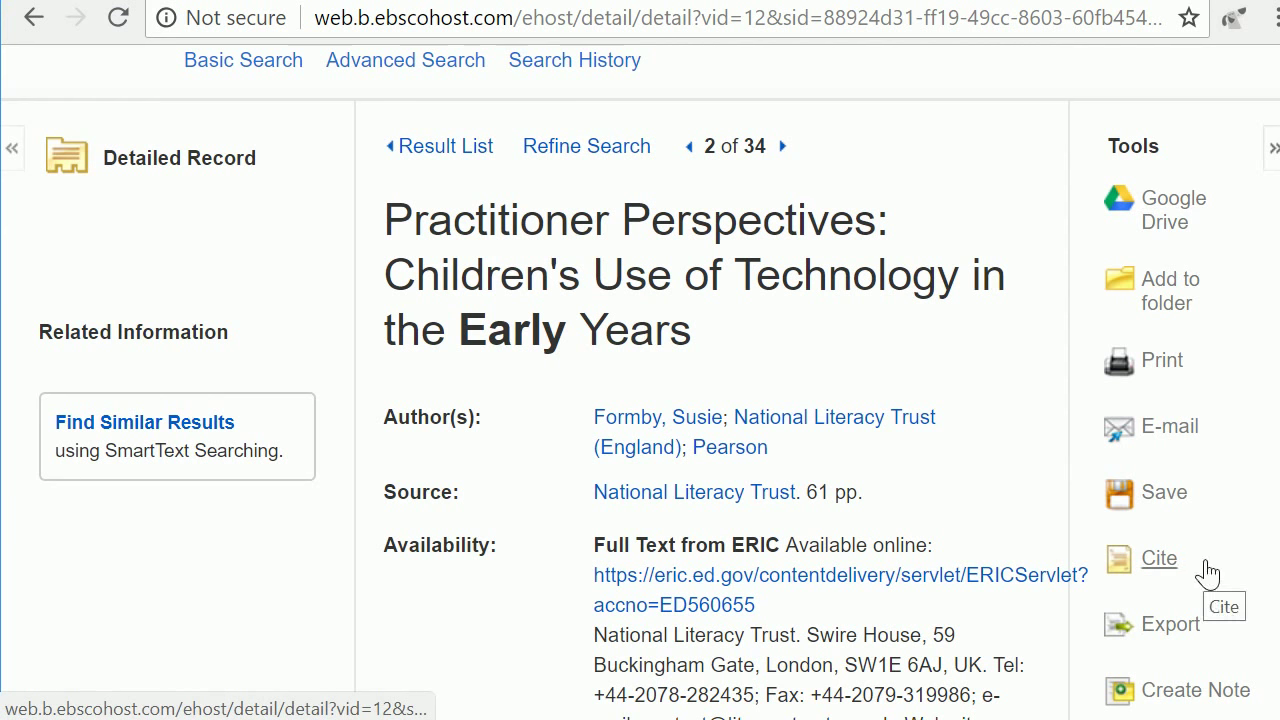
{"action": "scroll", "coordinate": [415, 648], "scroll_direction": "down", "scroll_amount": 1}
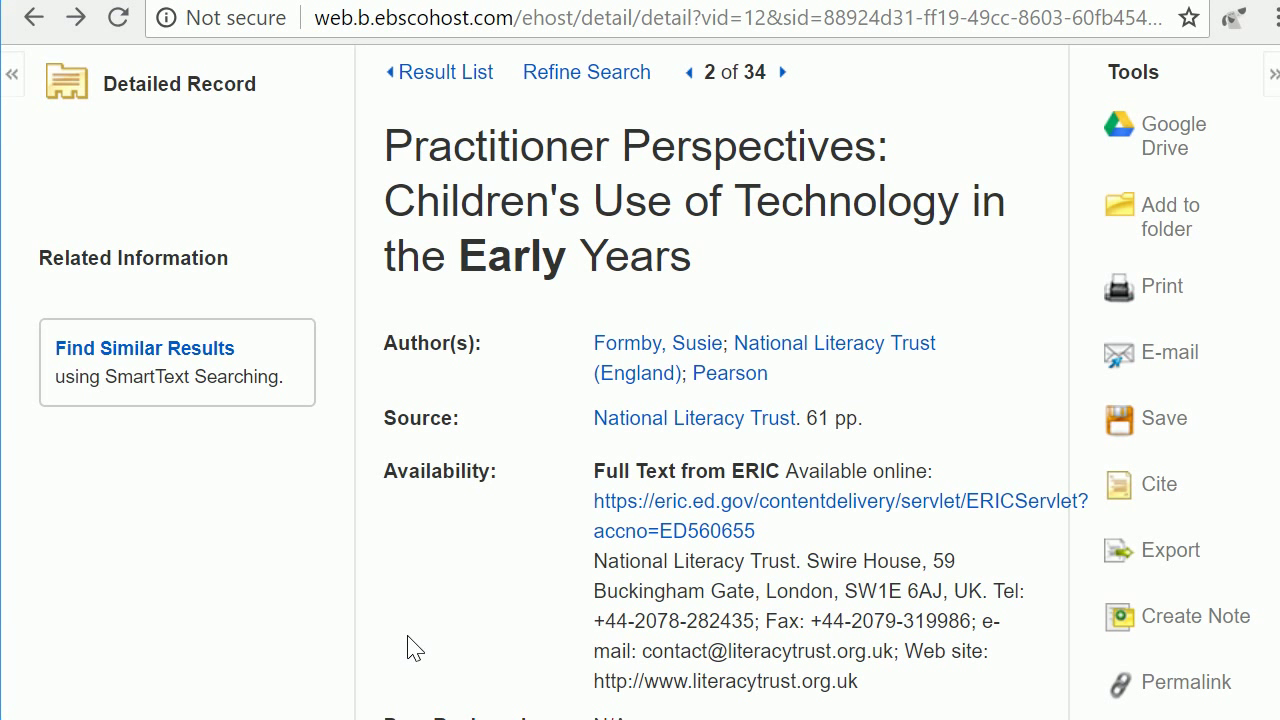